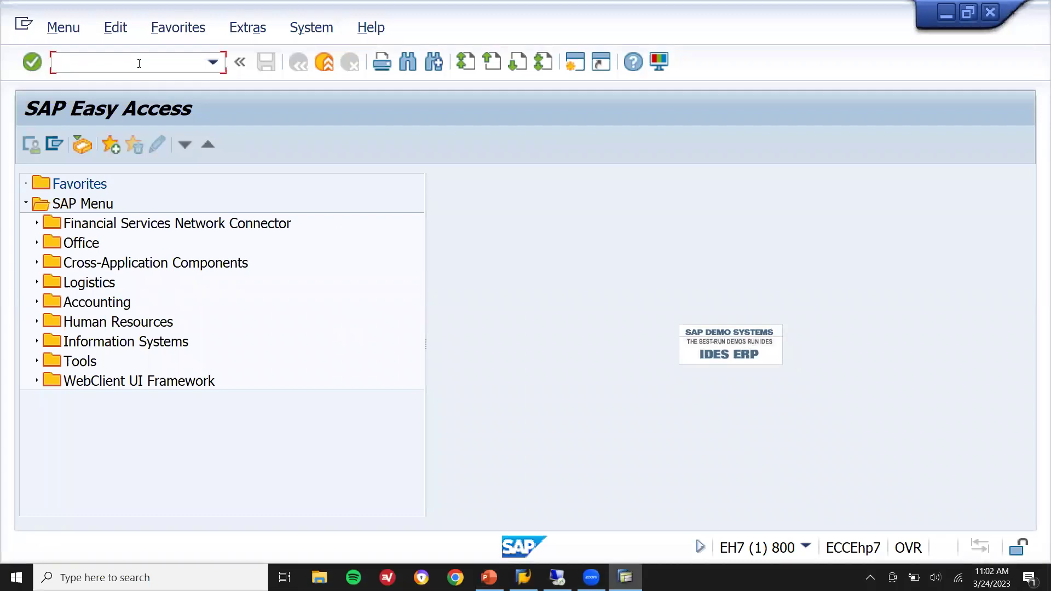
# Start XD01 customer creation in ECC with account group Sold-to party - 0001.
pyautogui.write('XD01')
pyautogui.press('Return')
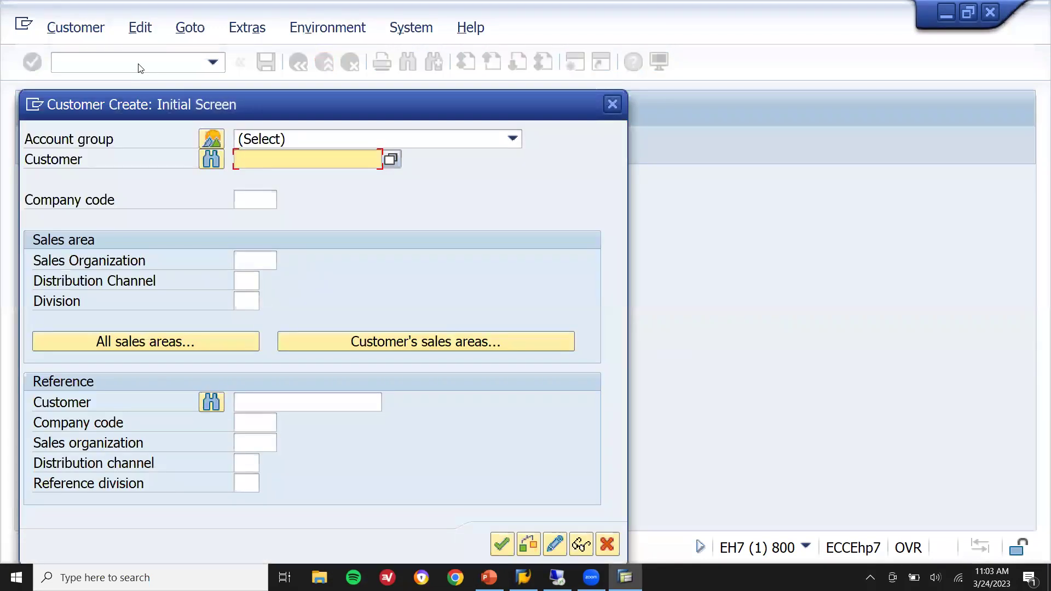
pyautogui.click(296, 139)
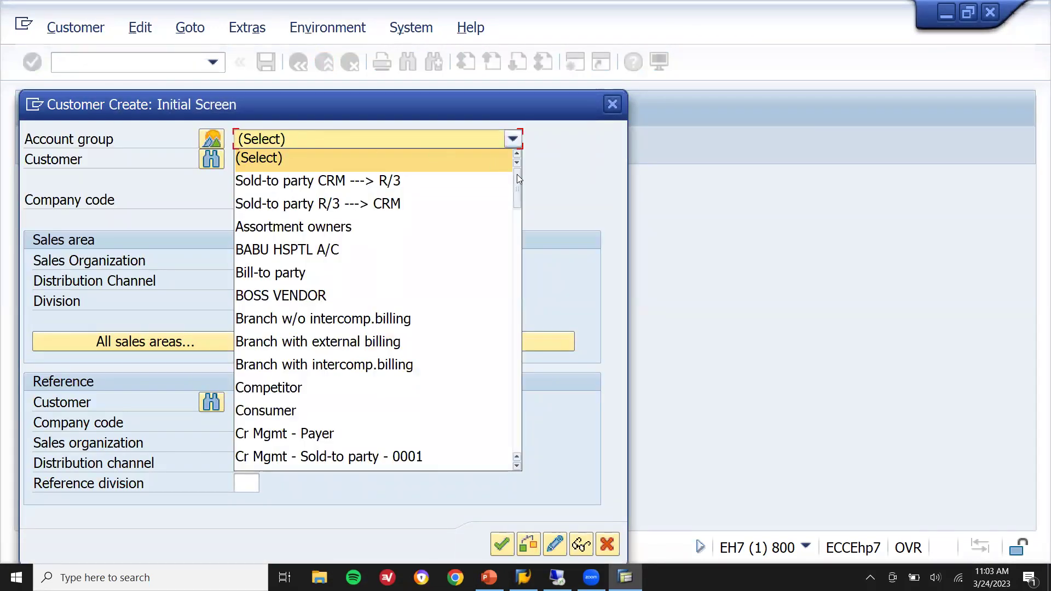
pyautogui.moveTo(516, 174); pyautogui.dragTo(524, 305)
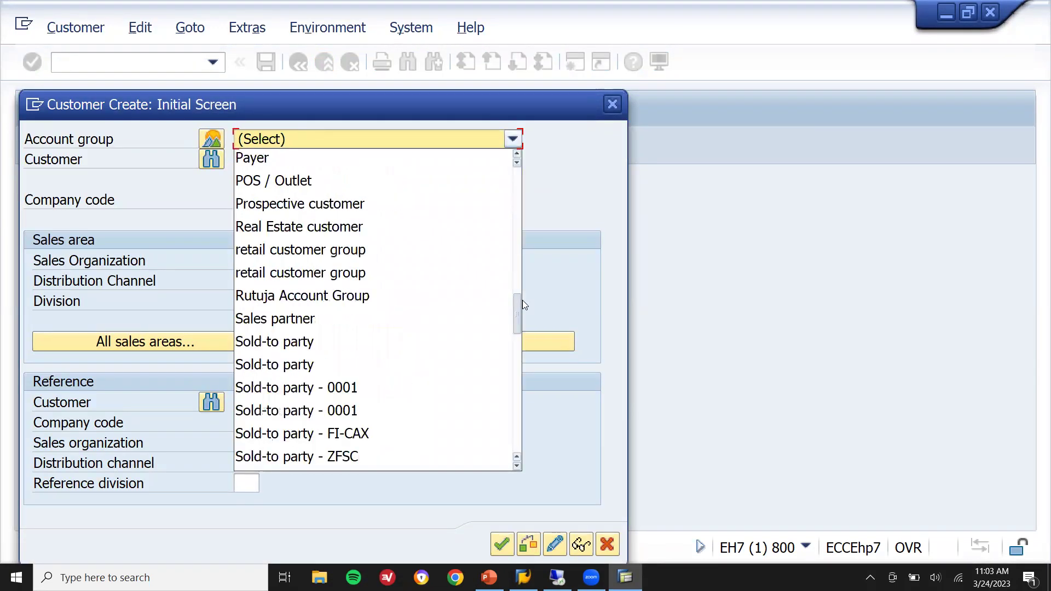
pyautogui.click(410, 387)
# Fill company code 1000, sales org 1000, channel 10, division 00, then cancel the screen.
pyautogui.click(271, 199)
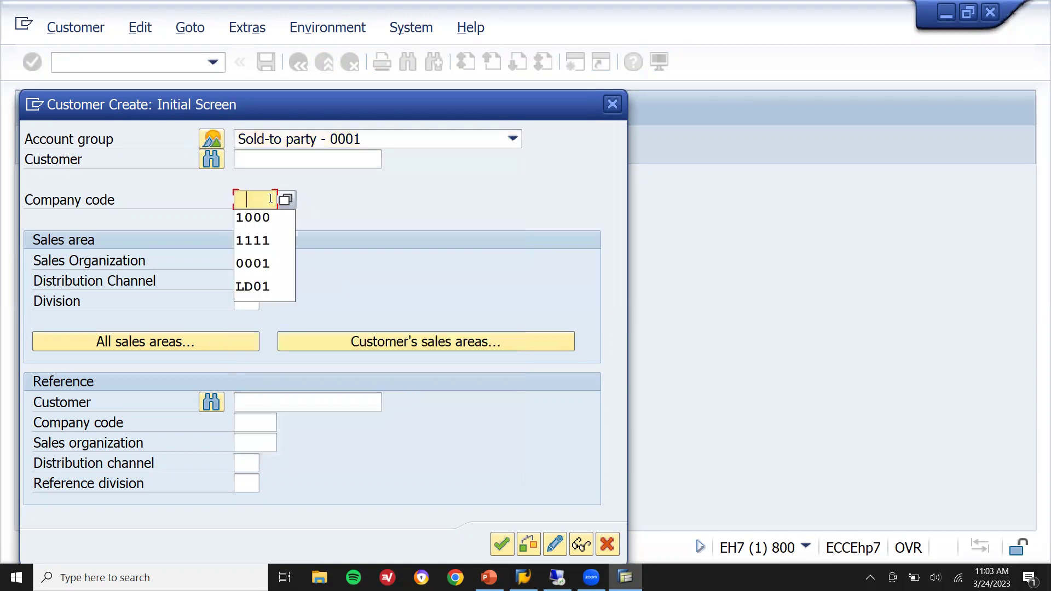
pyautogui.press('Down')
pyautogui.press('Return')
pyautogui.press('Down')
pyautogui.press('Return')
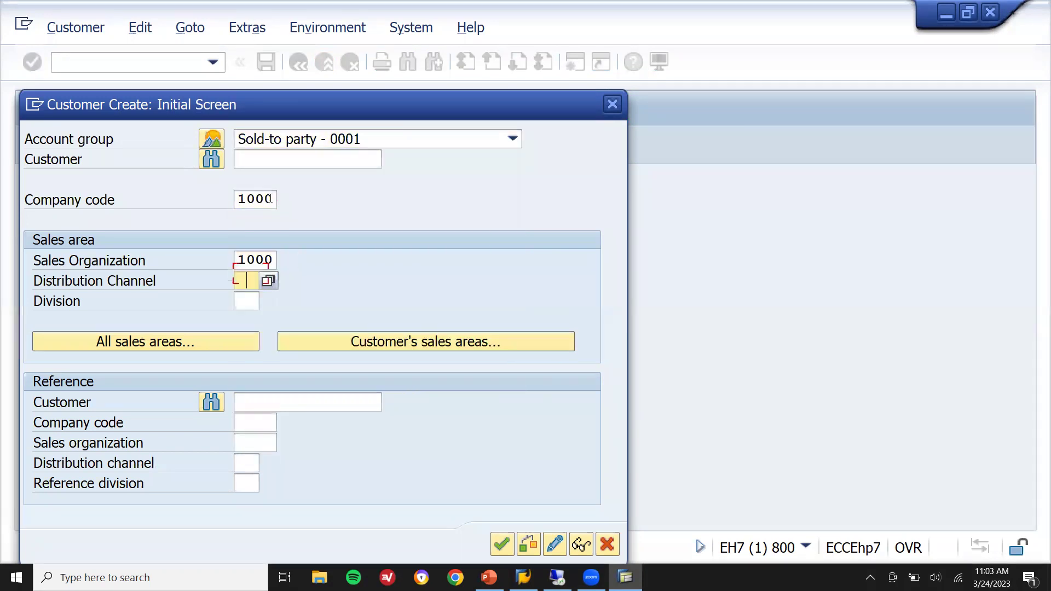
pyautogui.press('Down')
pyautogui.press('Return')
pyautogui.press('Down')
pyautogui.press('Return')
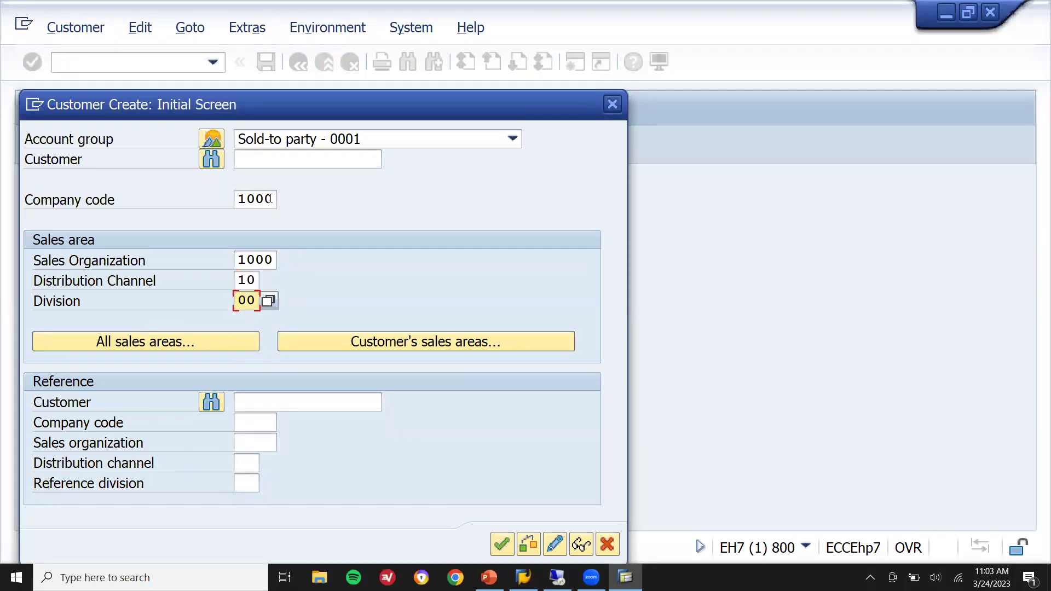
pyautogui.press('F12')
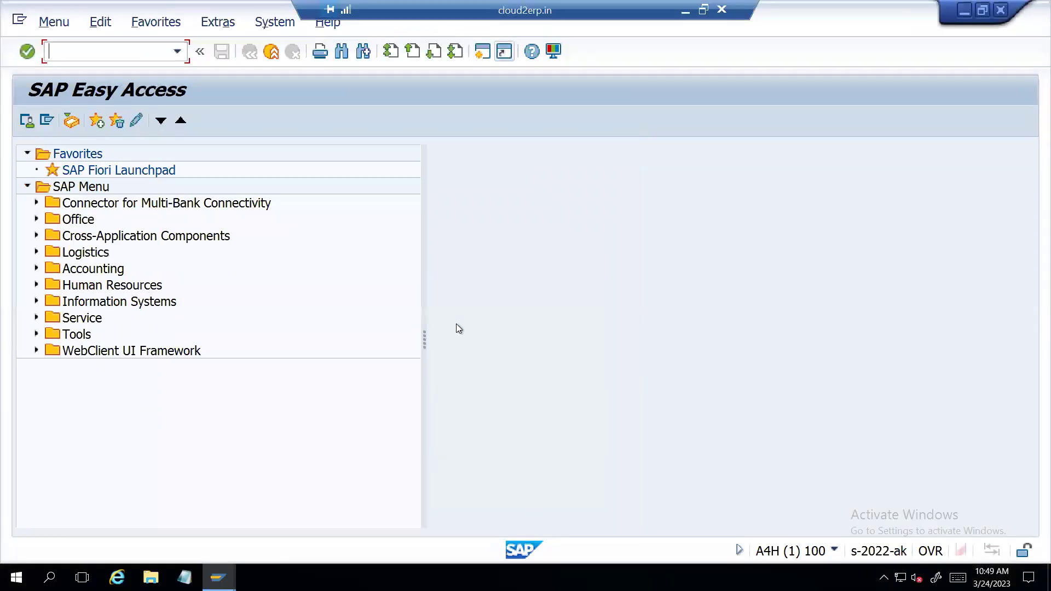
# Check A4H's system details, open Maintain Business Partner with BP, then return to EH7.
pyautogui.click(836, 550)
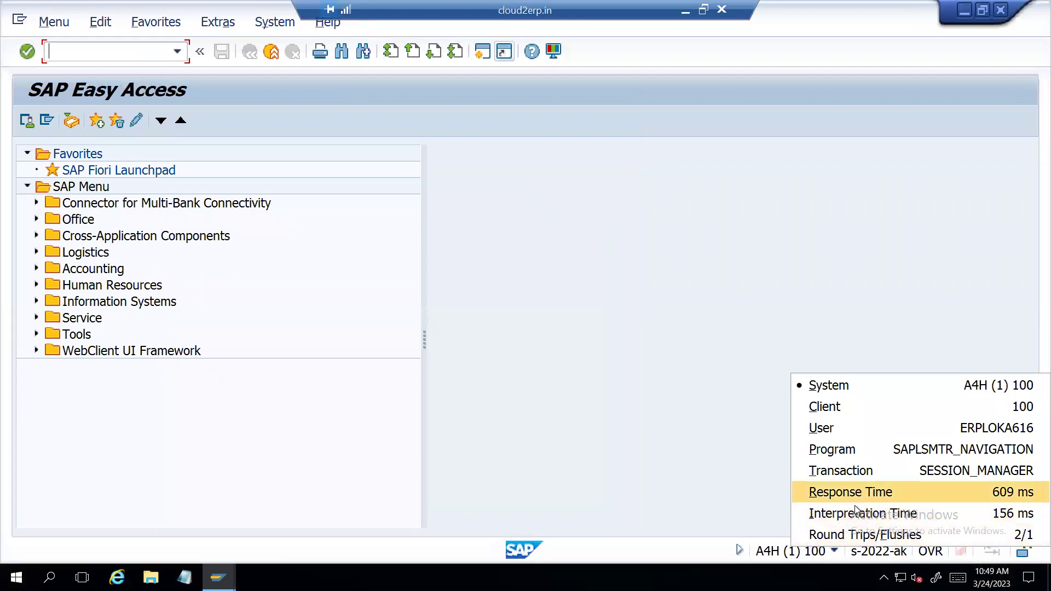
pyautogui.click(657, 463)
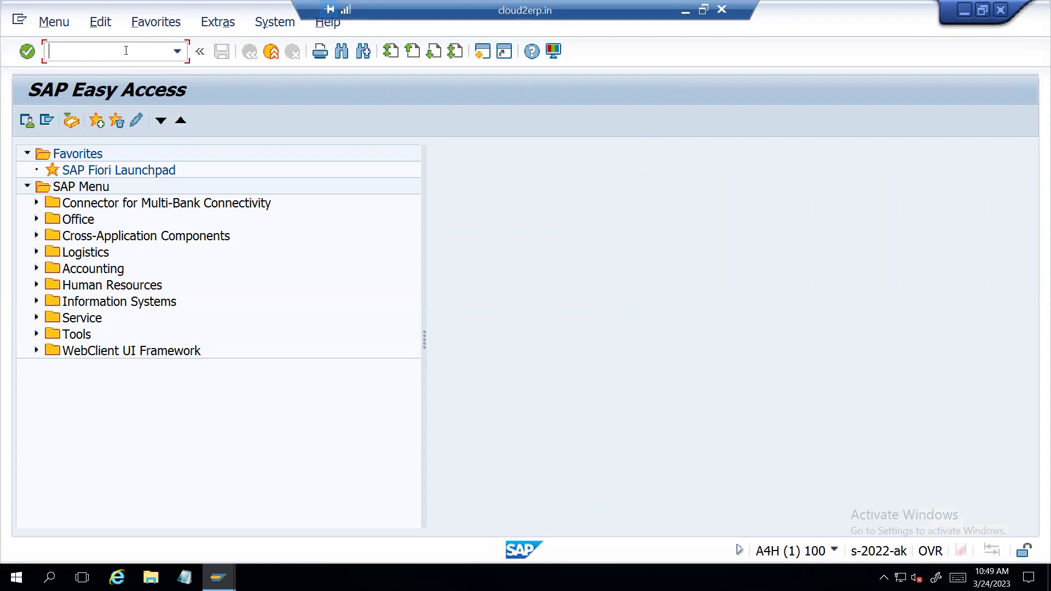
pyautogui.write('BP')
pyautogui.press('Return')
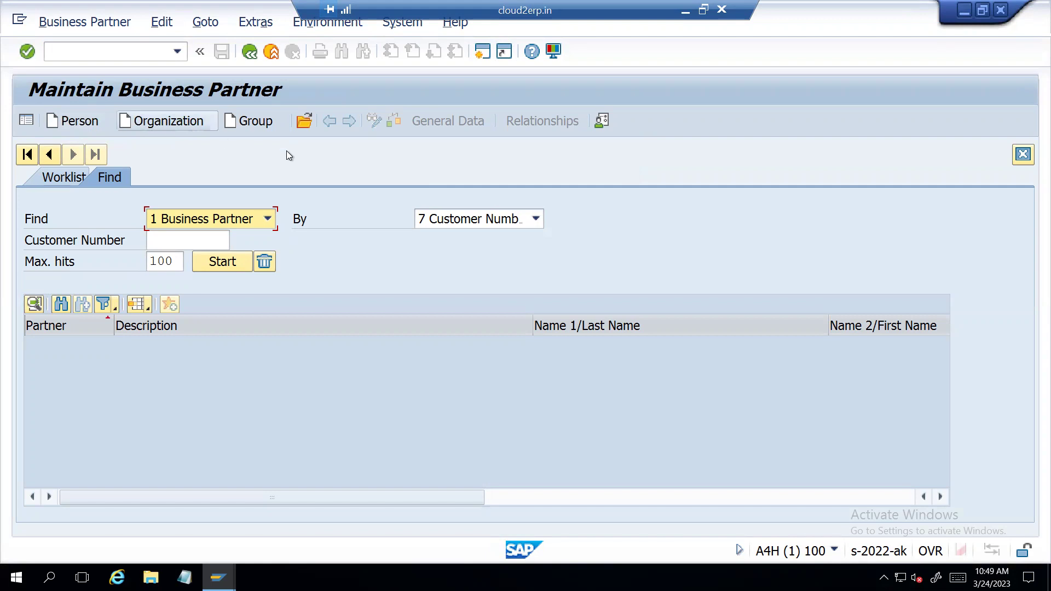
pyautogui.click(685, 13)
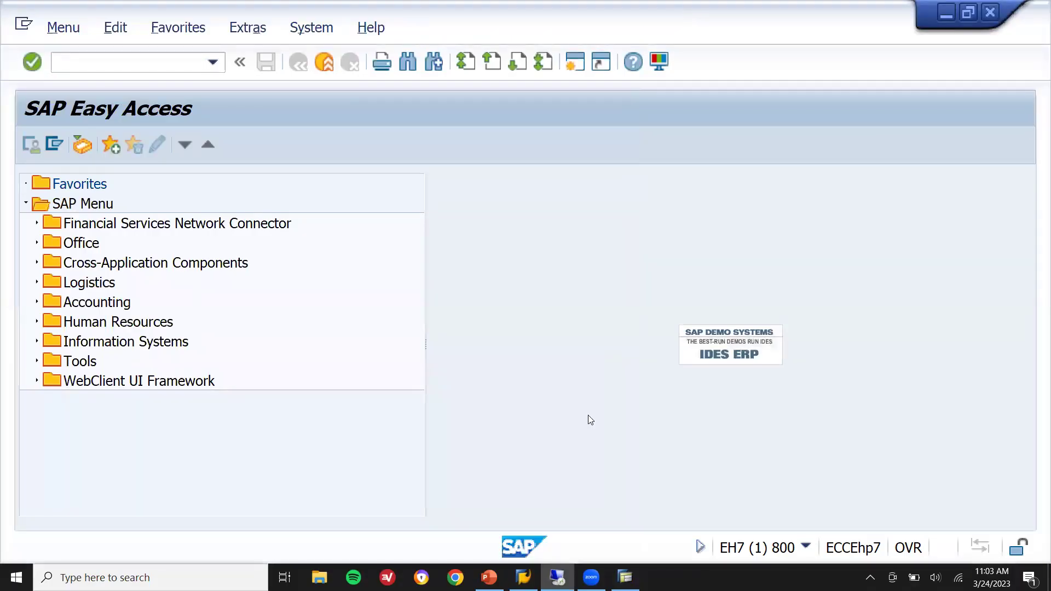
# Show slide 3, Difference no. 2, and highlight its MIGO in S4HANA bullet.
pyautogui.hotkey('alt', 'Tab')
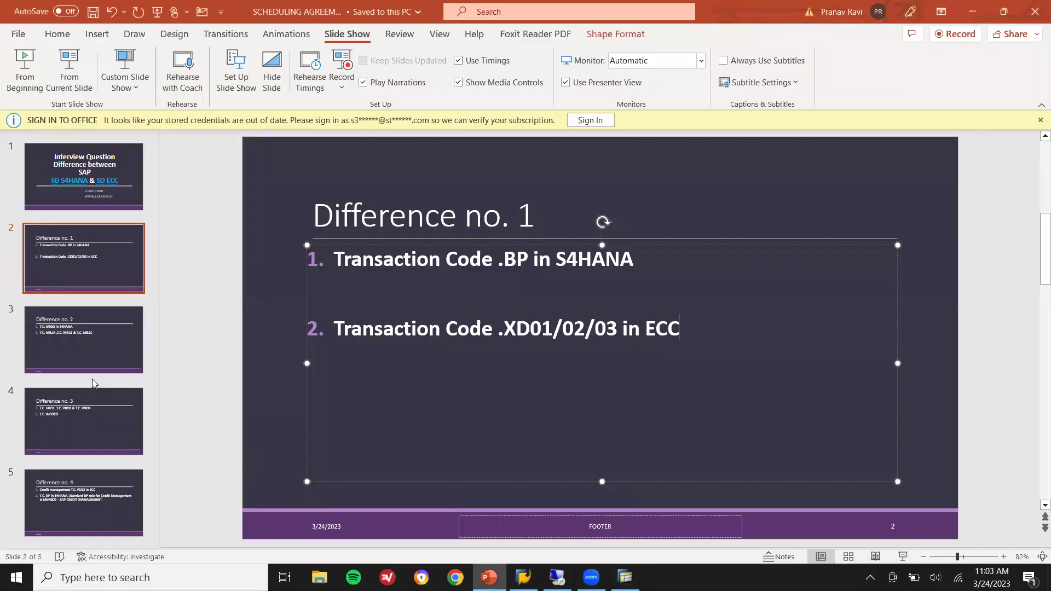
pyautogui.click(85, 359)
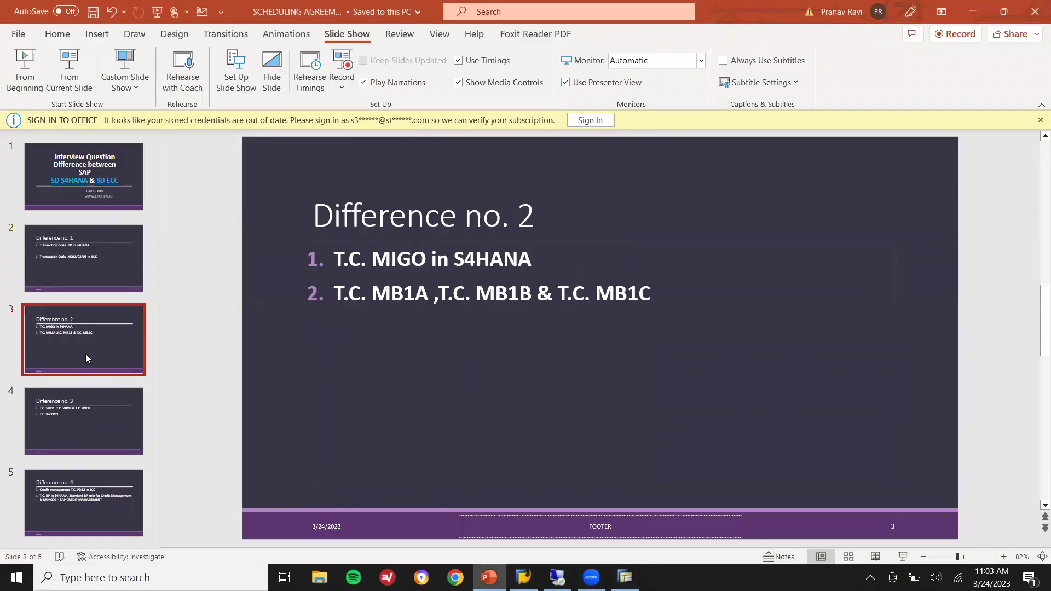
pyautogui.doubleClick(396, 261)
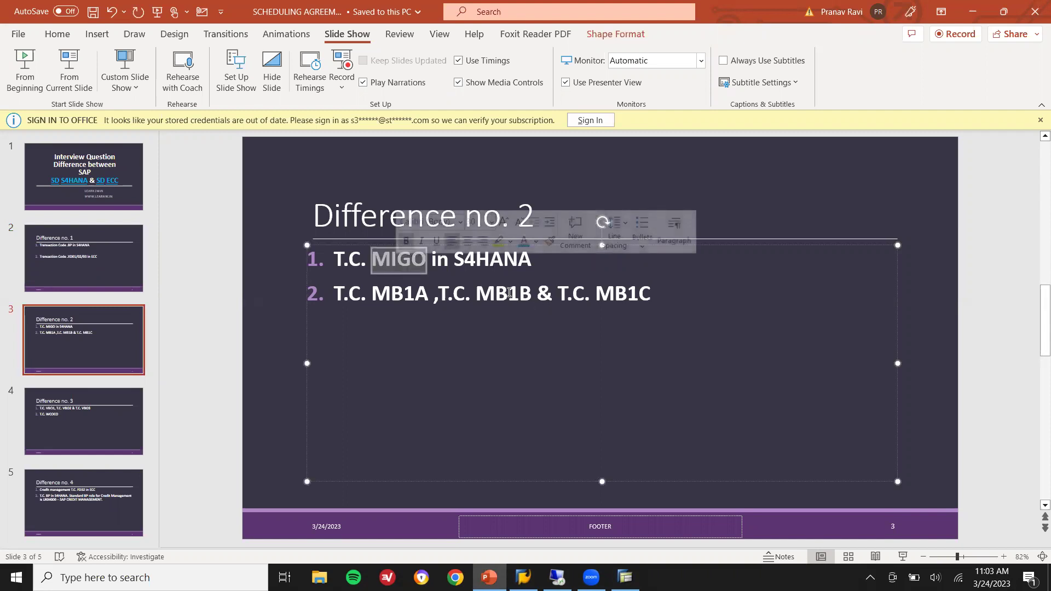
pyautogui.click(556, 259)
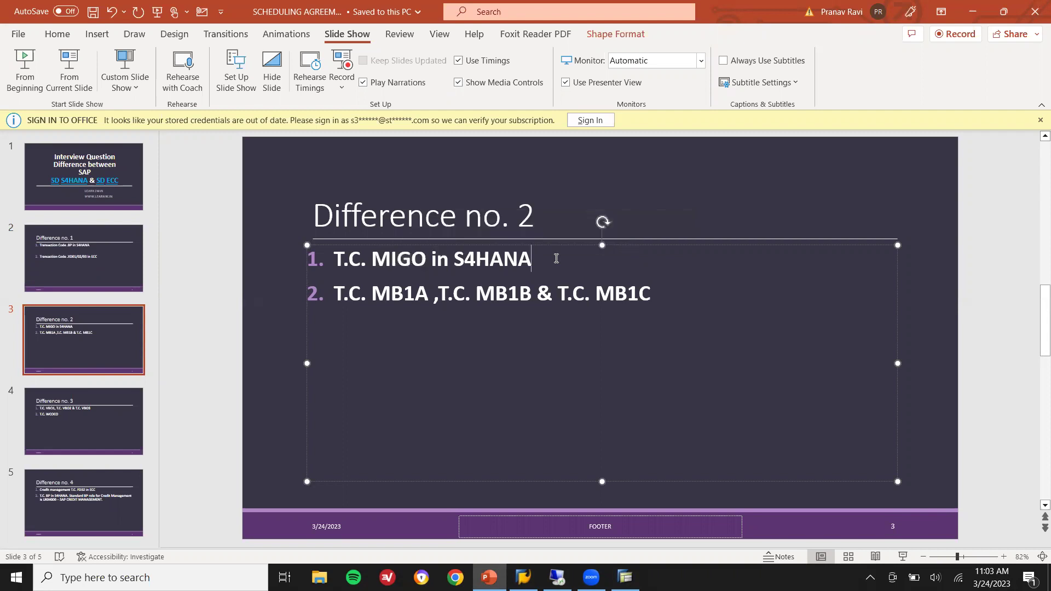
pyautogui.moveTo(556, 259); pyautogui.dragTo(343, 260)
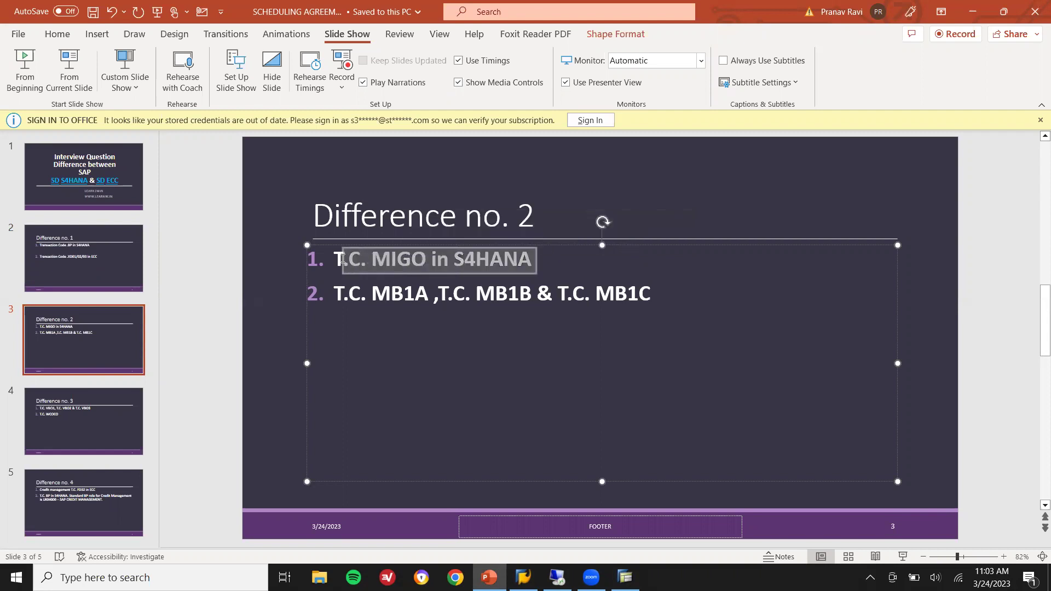
pyautogui.click(557, 577)
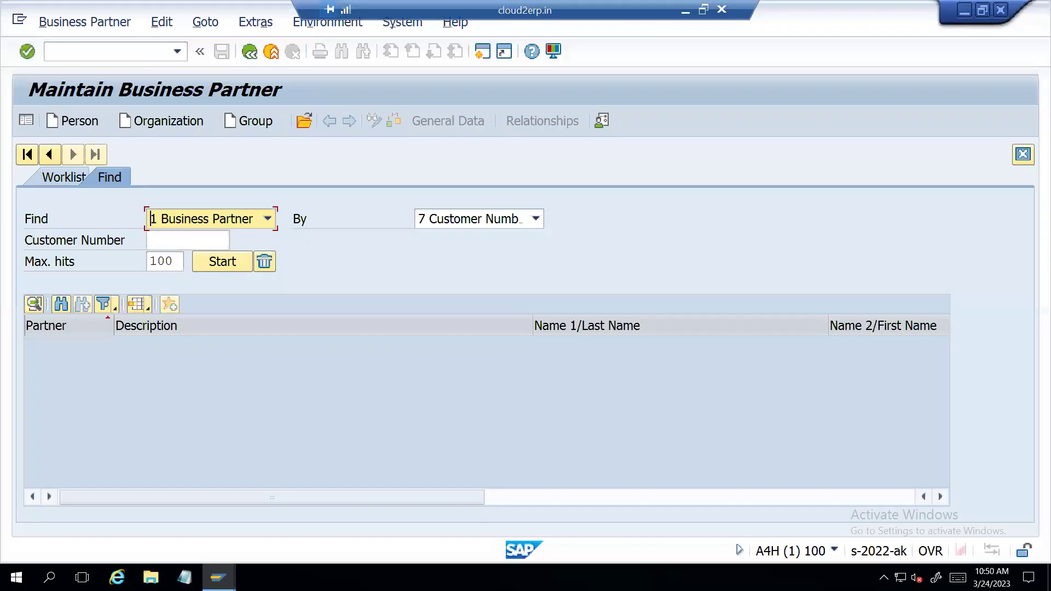
# Exit Business Partner and confirm MB1A and MB1B are reported obsolete in A4H.
pyautogui.click(271, 52)
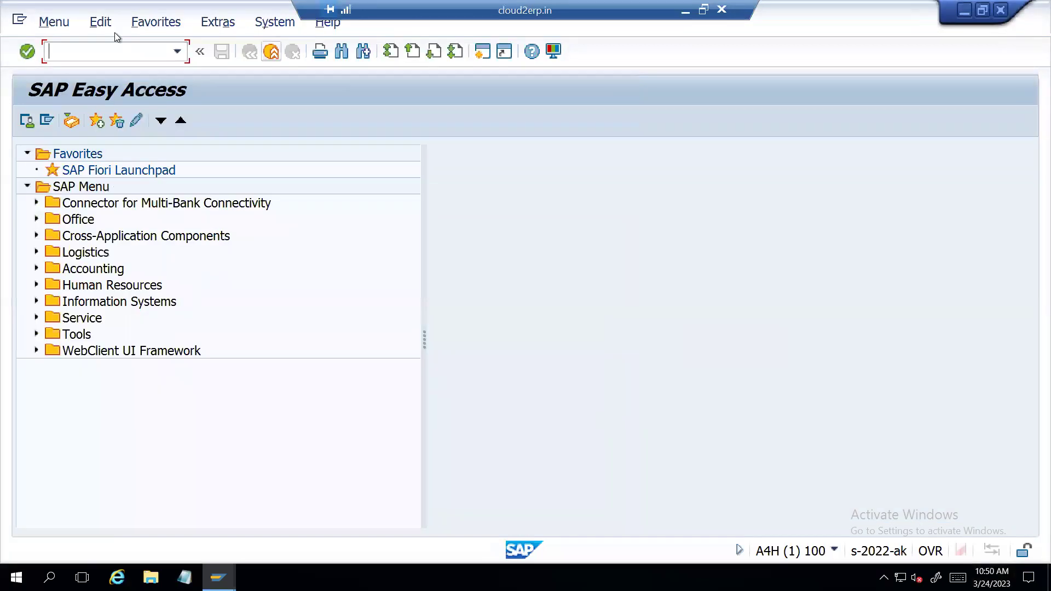
pyautogui.write('MB1A')
pyautogui.press('Return')
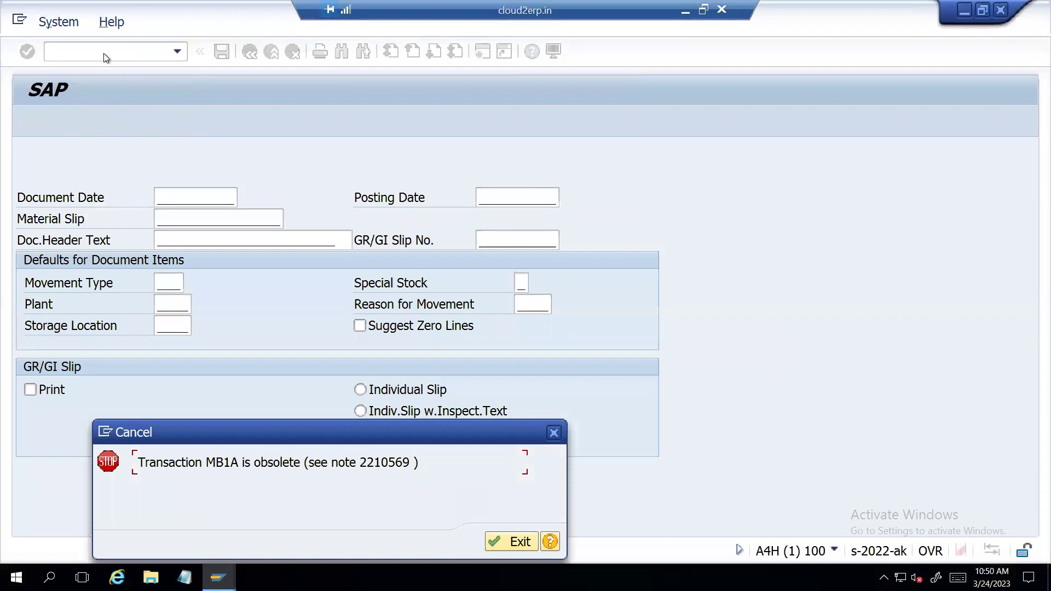
pyautogui.press('Return')
pyautogui.write('MB1B')
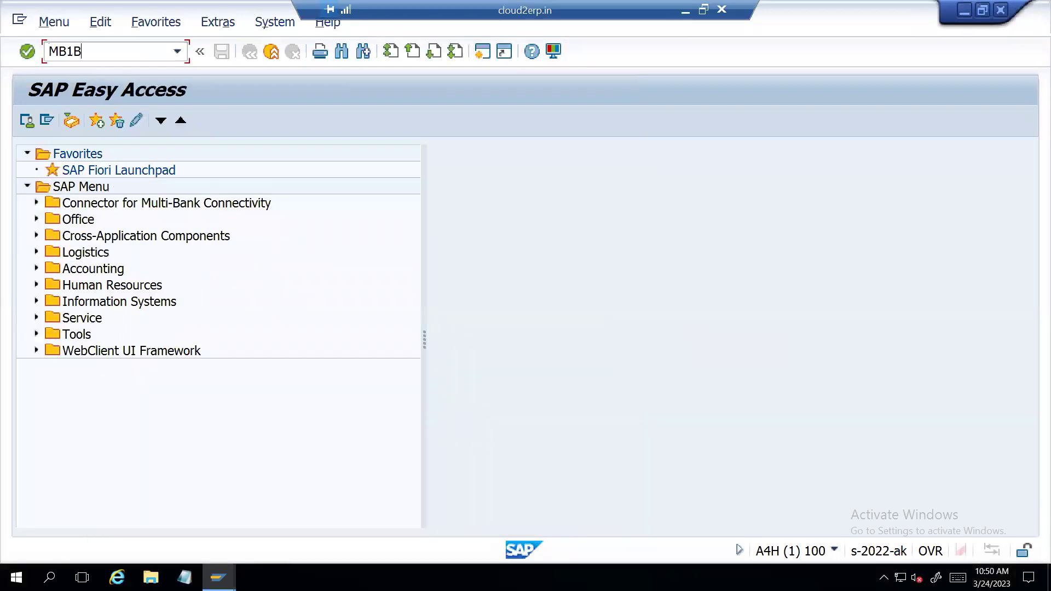
pyautogui.press('Return')
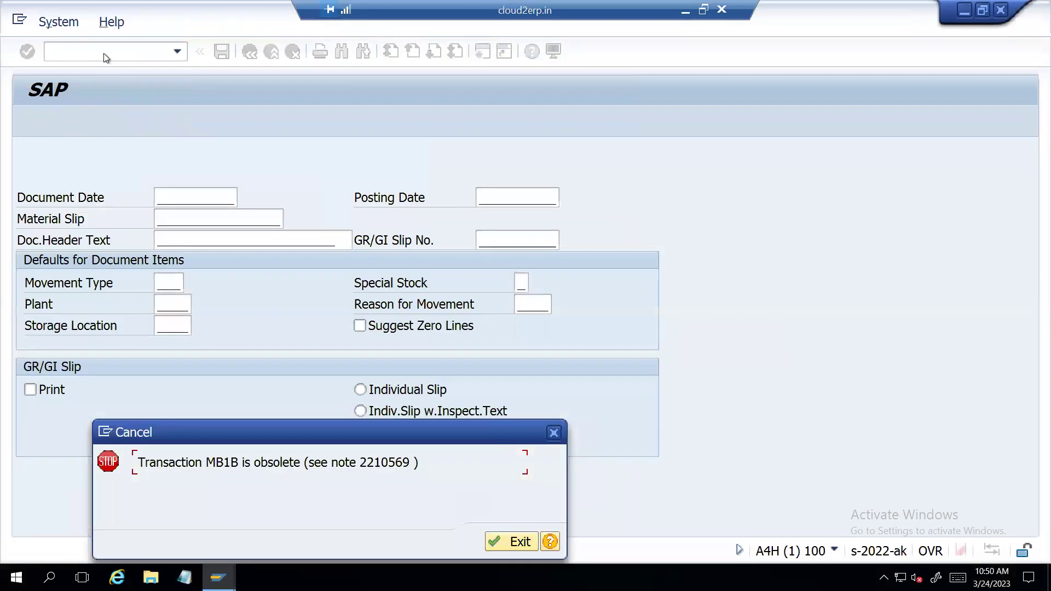
pyautogui.press('Return')
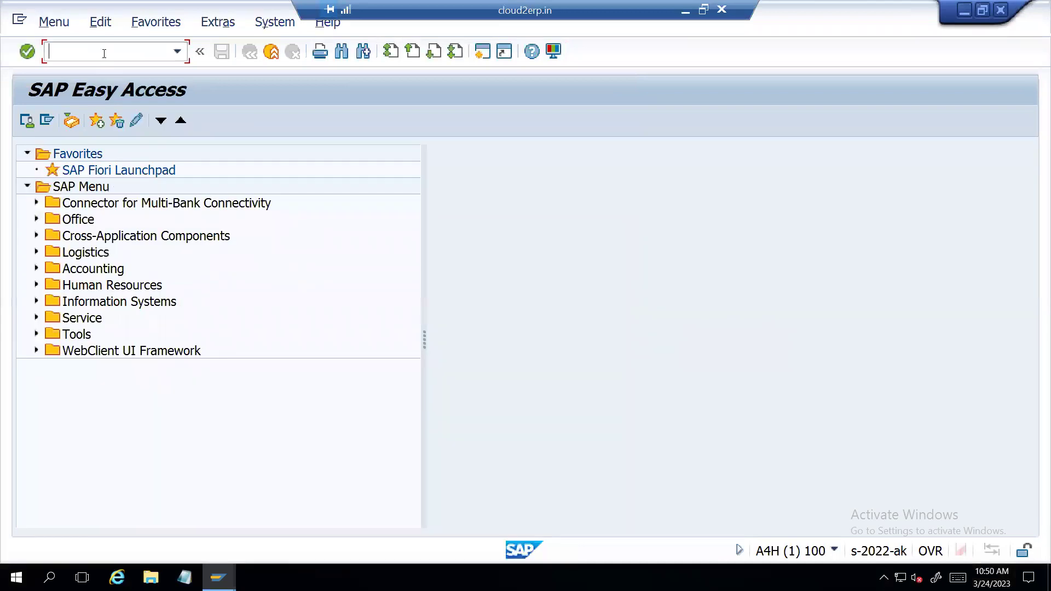
# Run MB1C in A4H to show it is obsolete too, then set the session aside.
pyautogui.write('MBC')
pyautogui.press('BackSpace')
pyautogui.press('BackSpace')
pyautogui.write('B1C')
pyautogui.press('Return')
pyautogui.press('Return')
pyautogui.click(686, 11)
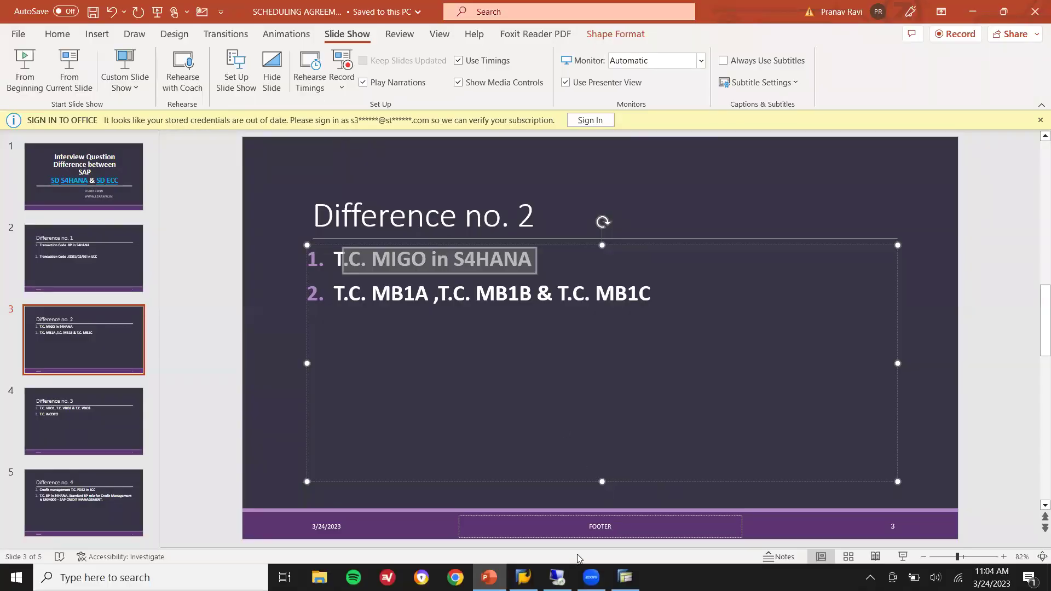
pyautogui.click(625, 577)
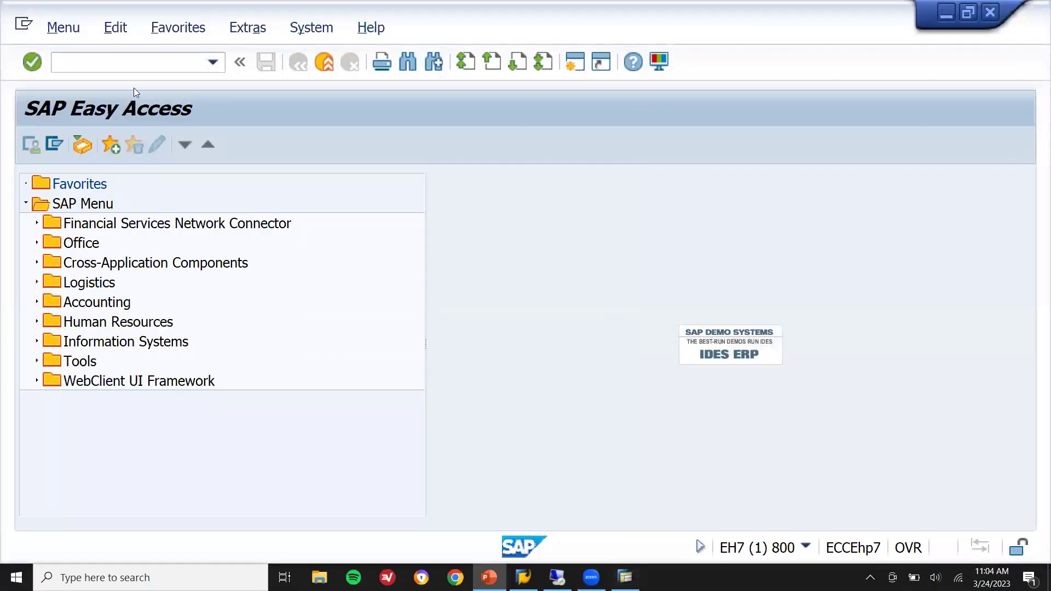
pyautogui.click(134, 65)
pyautogui.write('MB1A')
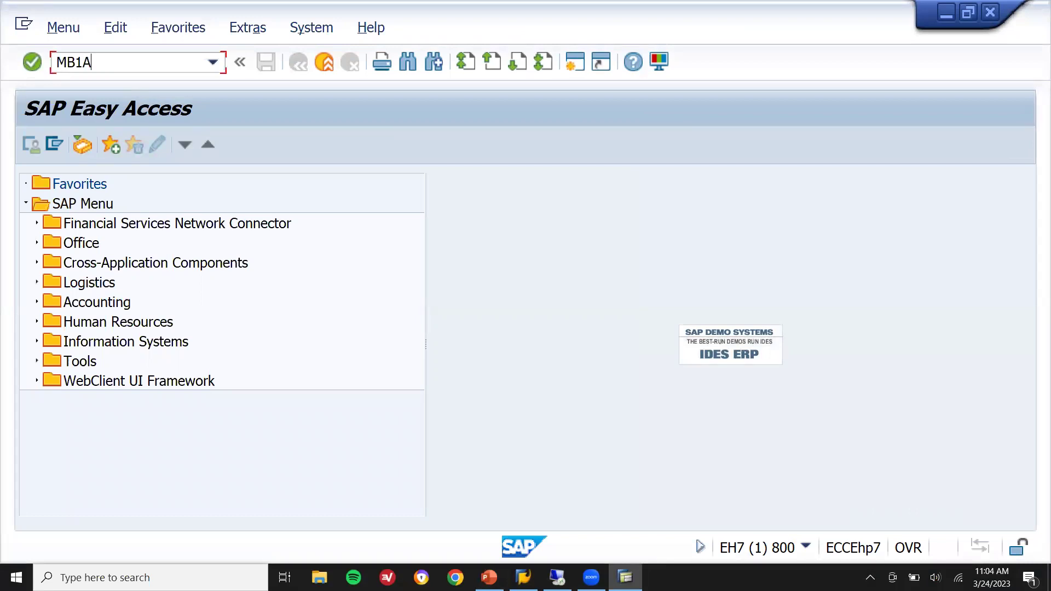
pyautogui.press('Return')
pyautogui.write('MB1B')
pyautogui.press('Return')
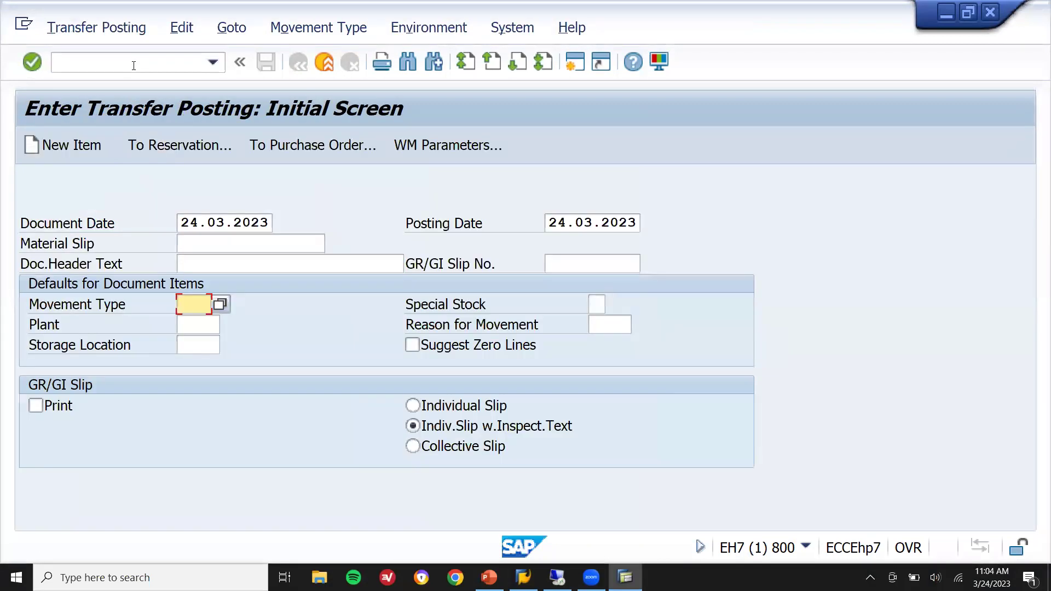
pyautogui.write('/NMB1C')
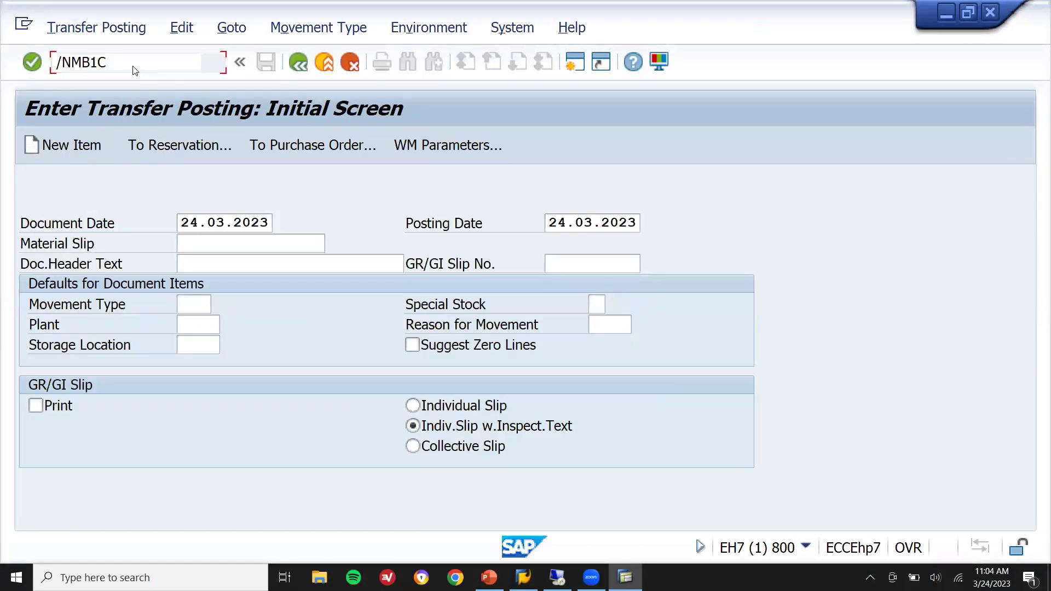
pyautogui.press('Return')
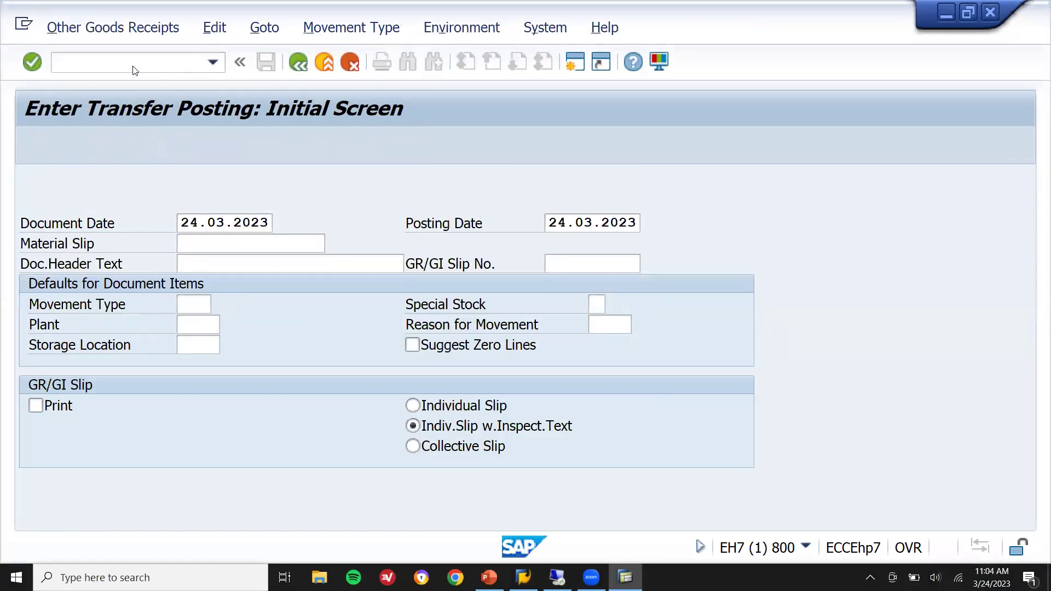
pyautogui.press('F3')
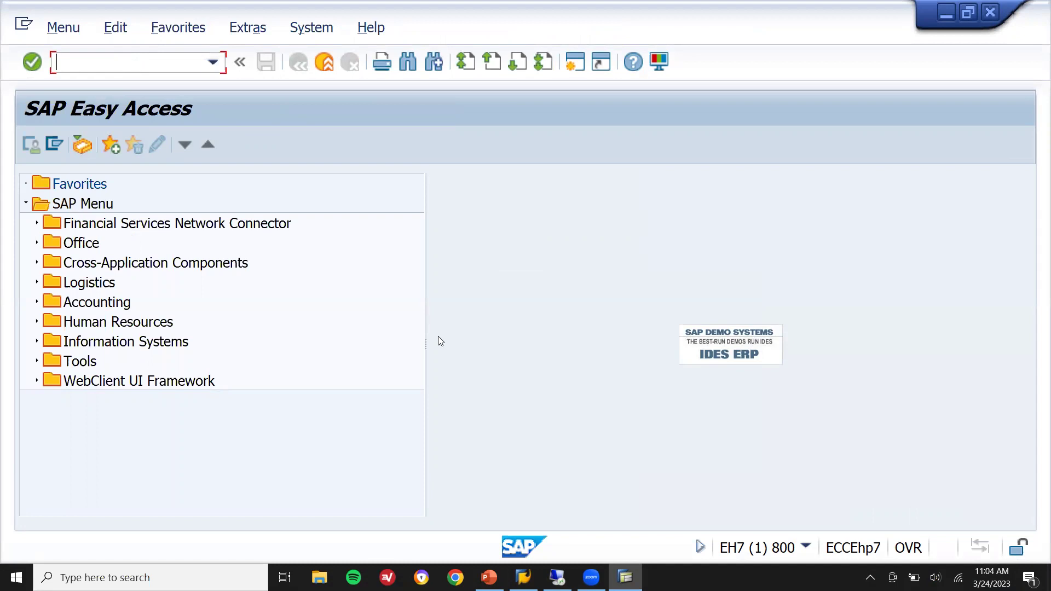
# Open MIGO's Goods Receipt Purchase Order screen in A4H, then return to local ECC.
pyautogui.click(558, 578)
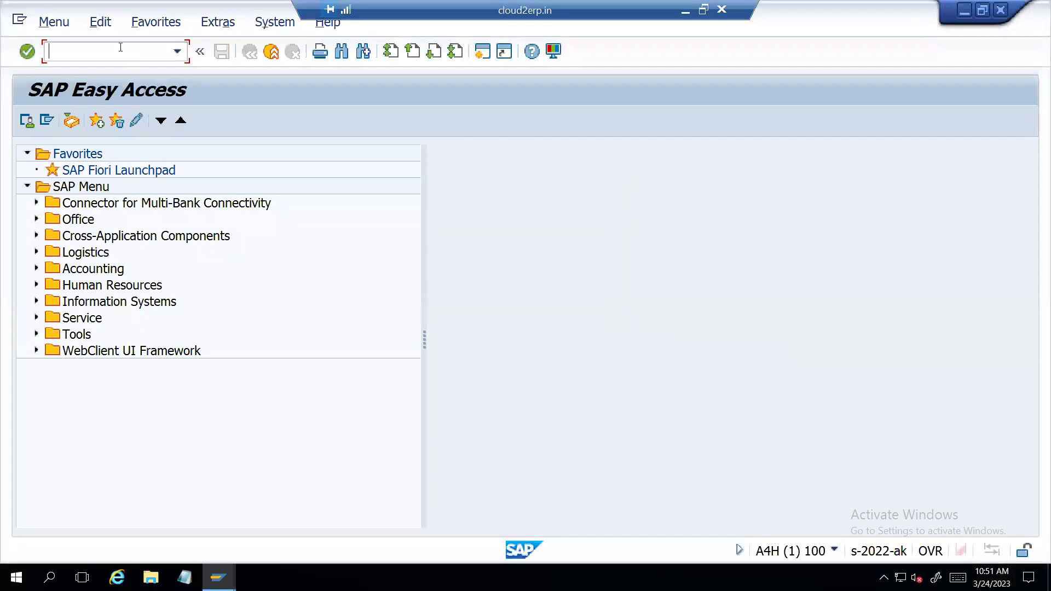
pyautogui.write('MIGO')
pyautogui.press('Return')
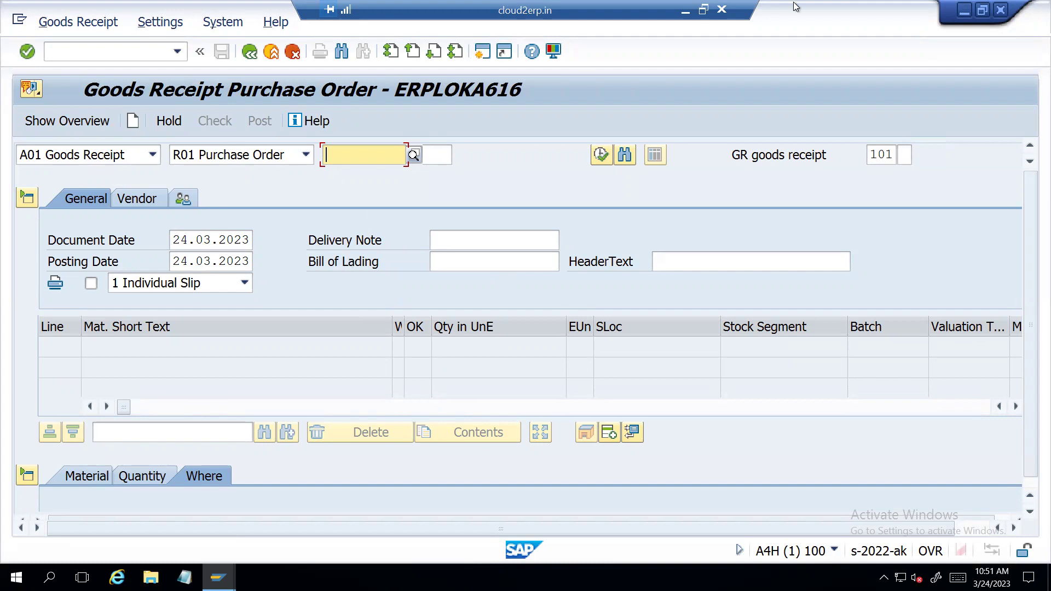
pyautogui.click(688, 15)
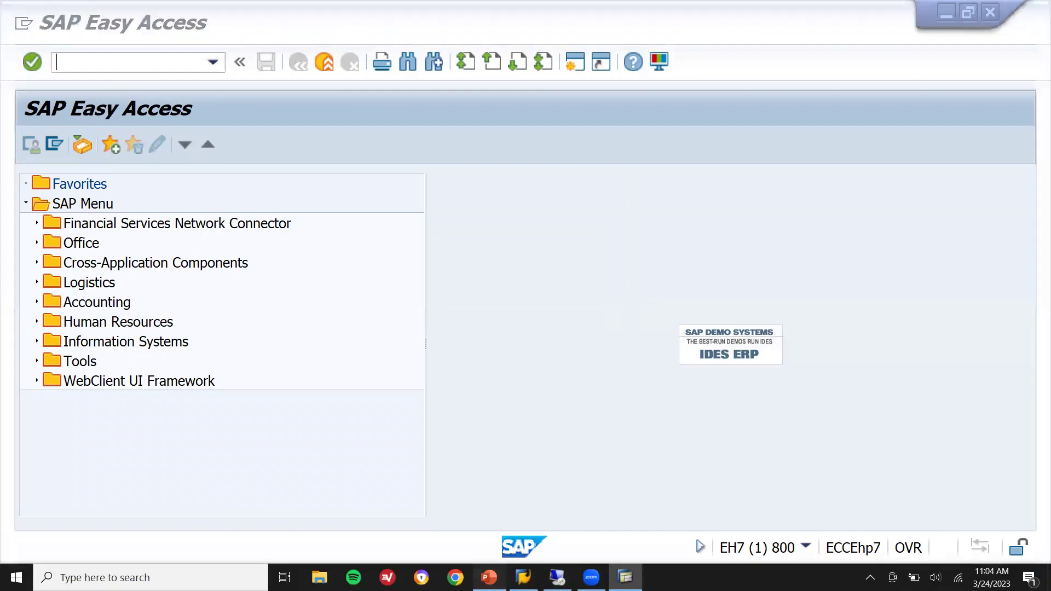
# Show slide 4, Difference no. 3, highlighting the VBO1/VBO2/VBO3 bullet, then return to EH7.
pyautogui.click(489, 578)
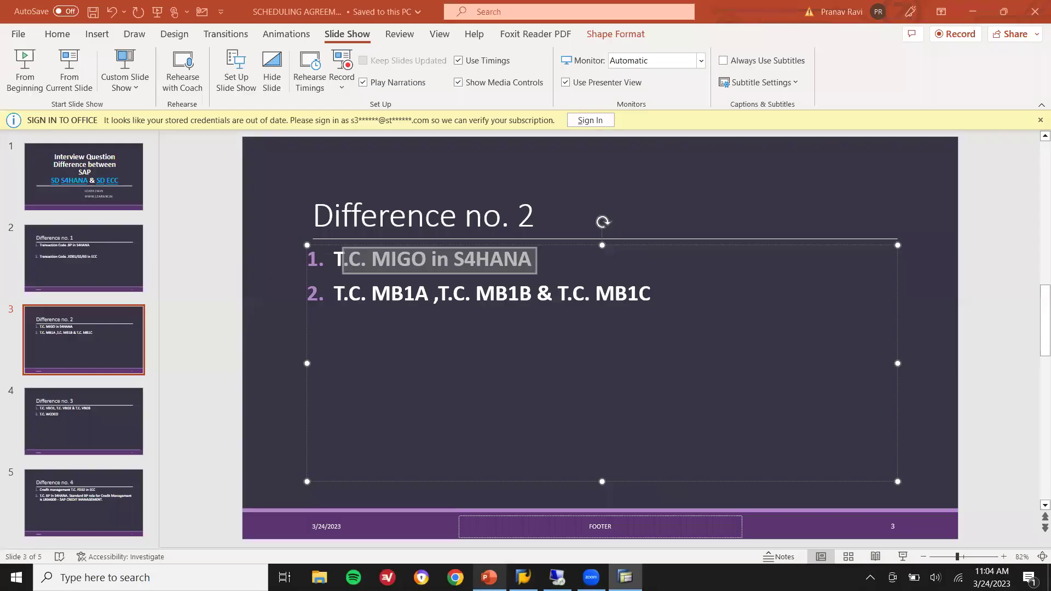
pyautogui.click(121, 430)
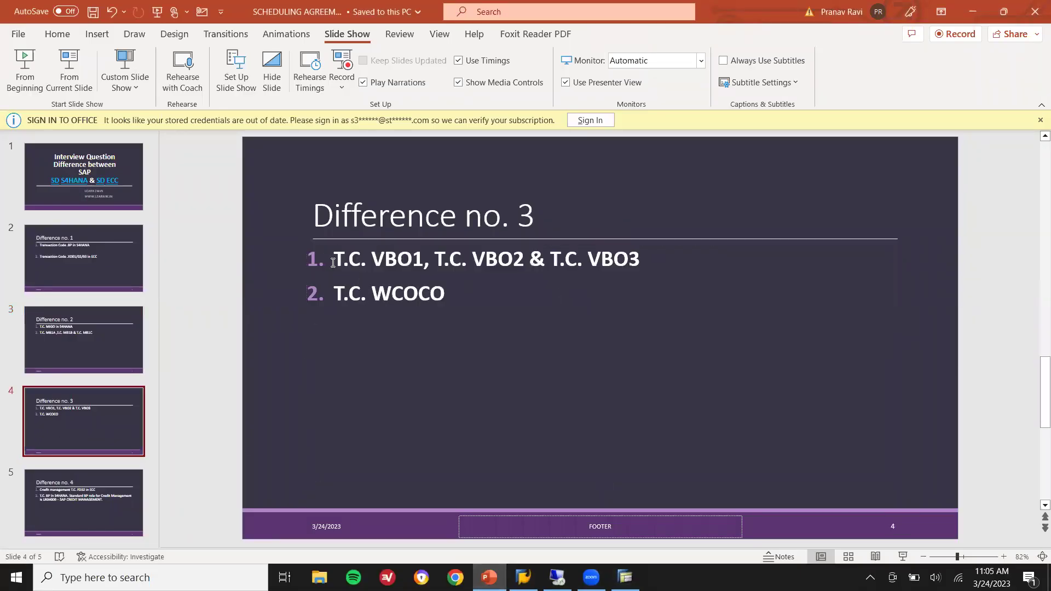
pyautogui.moveTo(333, 261); pyautogui.dragTo(660, 242)
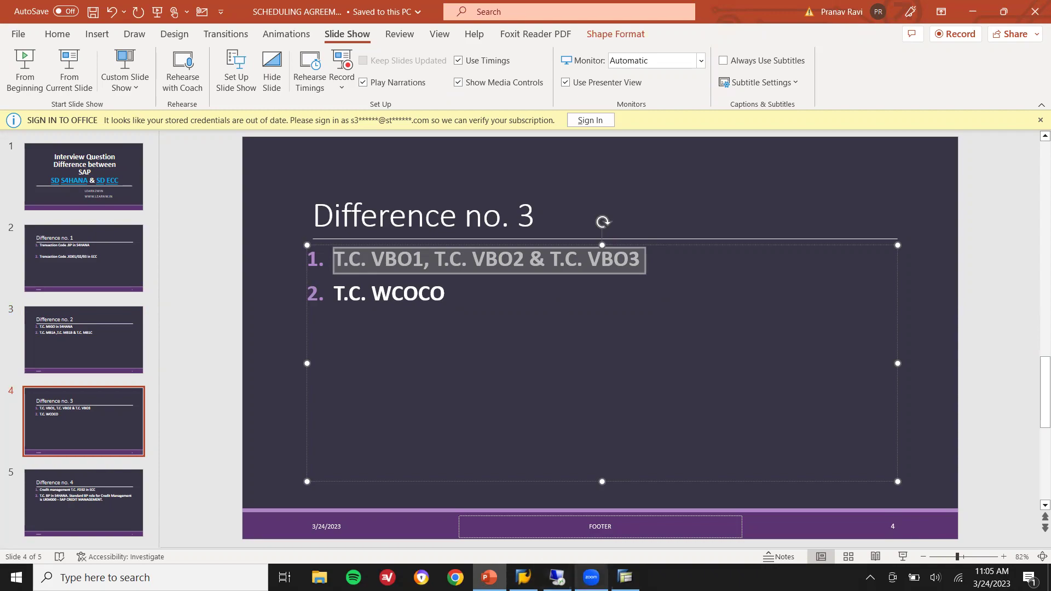
pyautogui.click(625, 577)
pyautogui.click(158, 62)
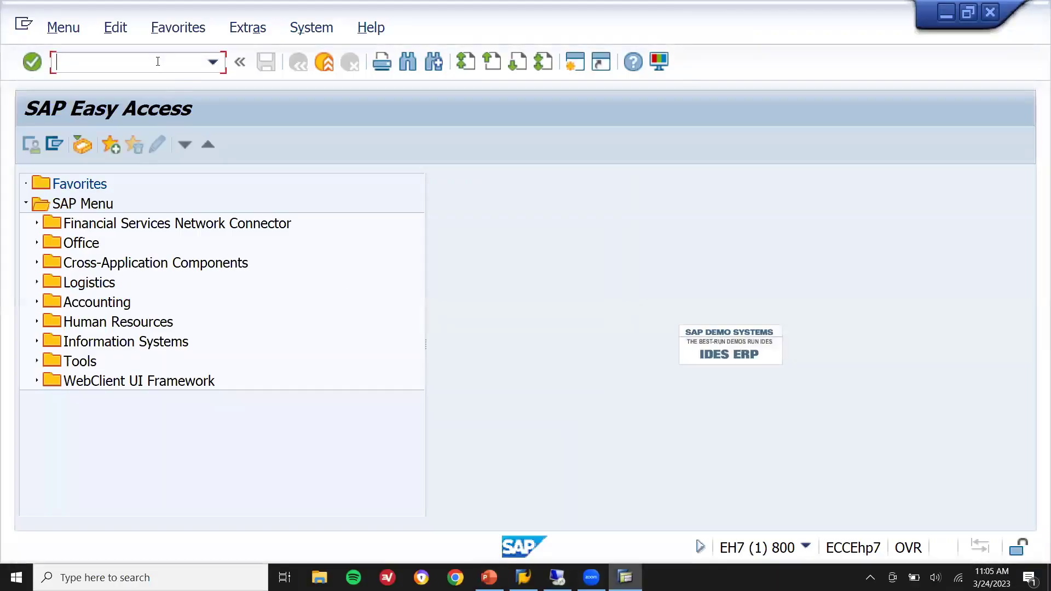
# Run VBO1 in EH7 to open Create Rebate Agreement.
pyautogui.write('VBO1')
pyautogui.press('Return')
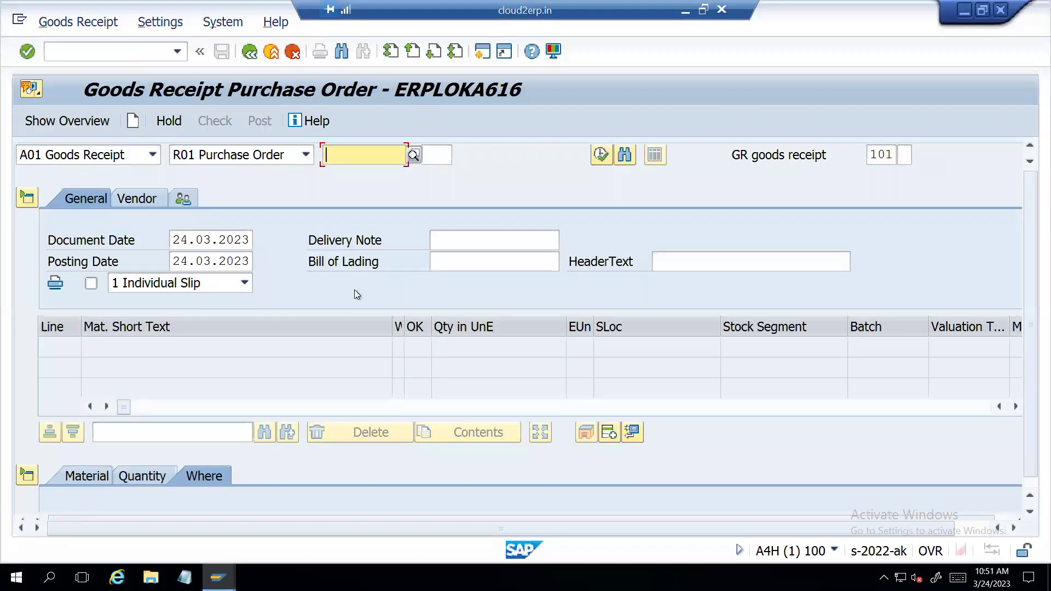
# Leave MIGO with /n and try VBO1 in A4H, which is rejected (SAP Note 2476734).
pyautogui.click(117, 47)
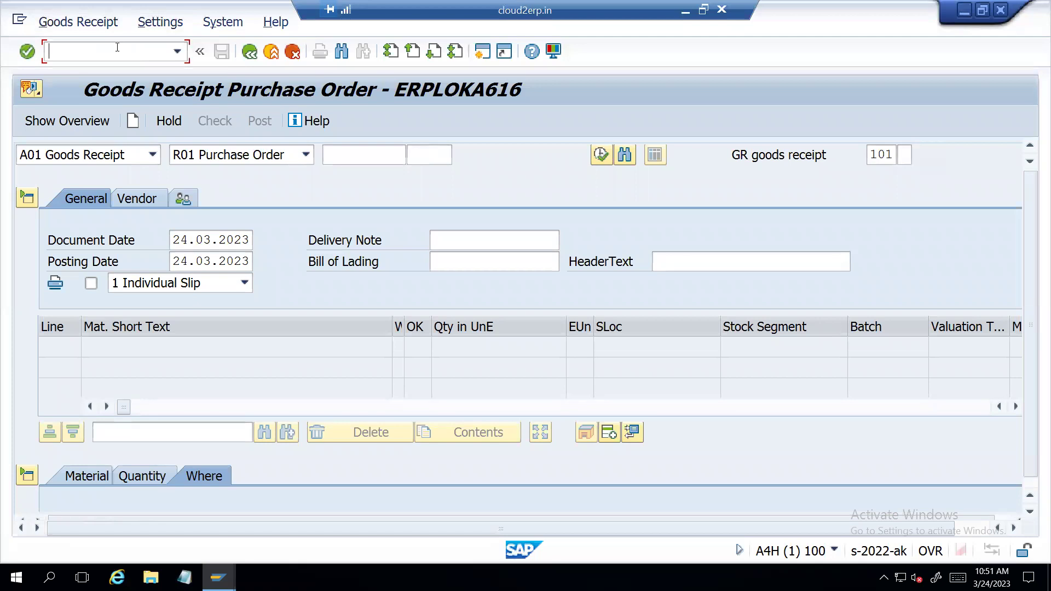
pyautogui.write('/n')
pyautogui.press('Return')
pyautogui.write('VBO1')
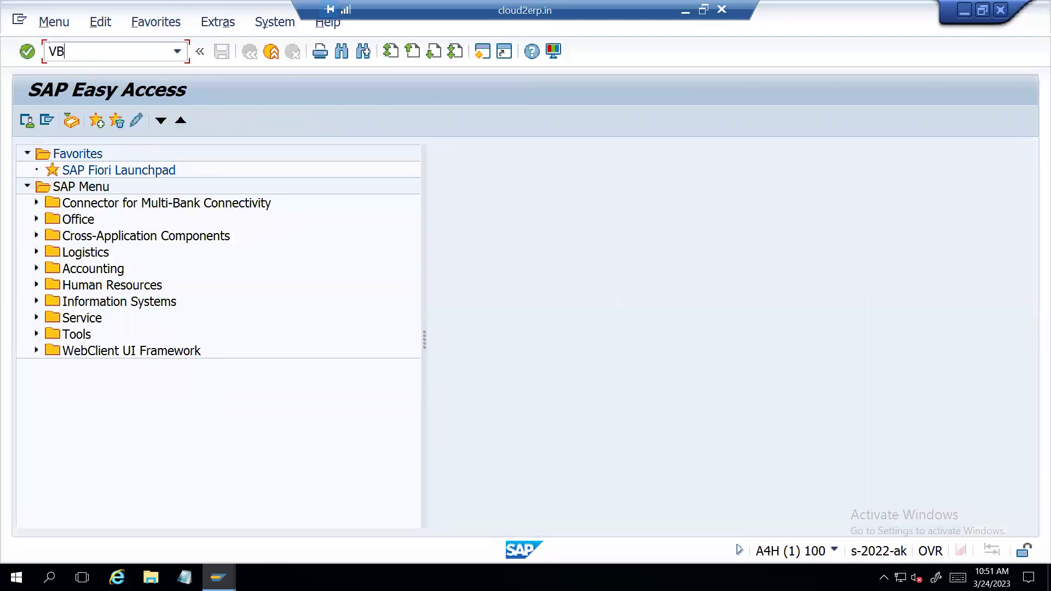
pyautogui.press('Return')
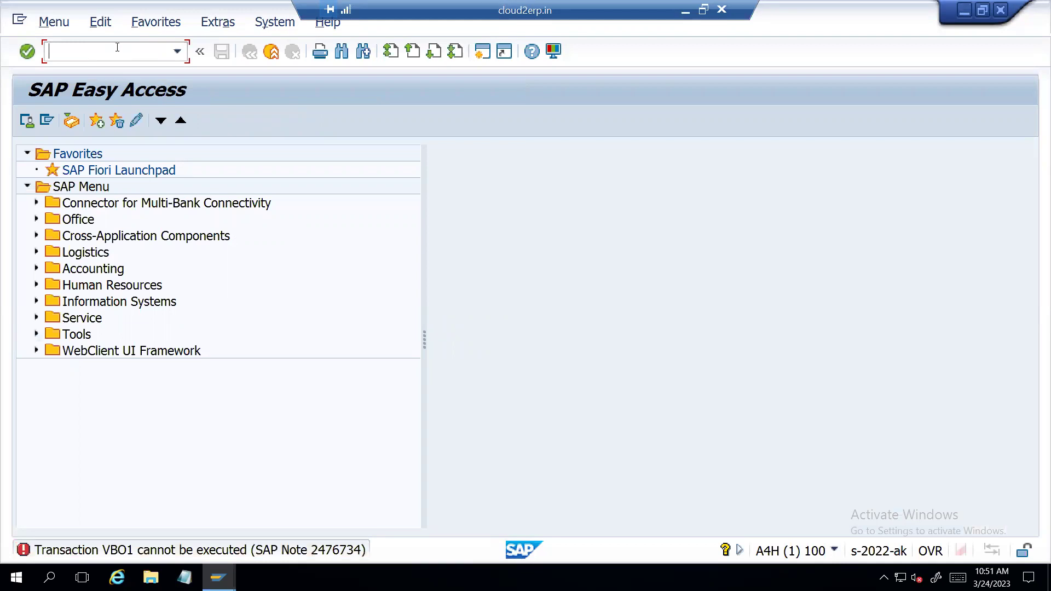
# Open VBO2 Change Rebate Agreement in A4H, then exit to Easy Access.
pyautogui.write('VBO2')
pyautogui.press('Return')
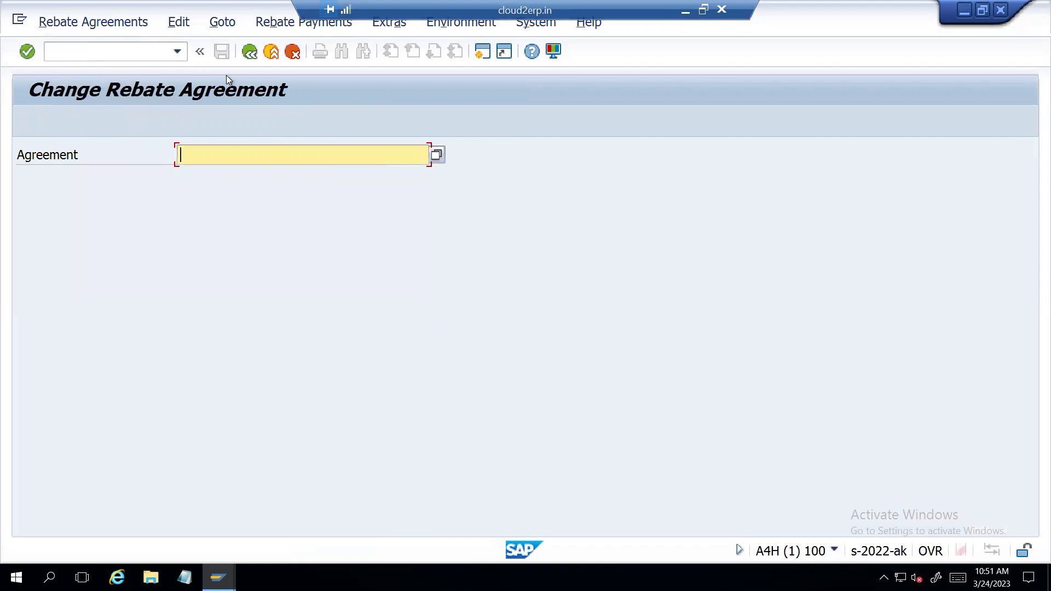
pyautogui.click(271, 52)
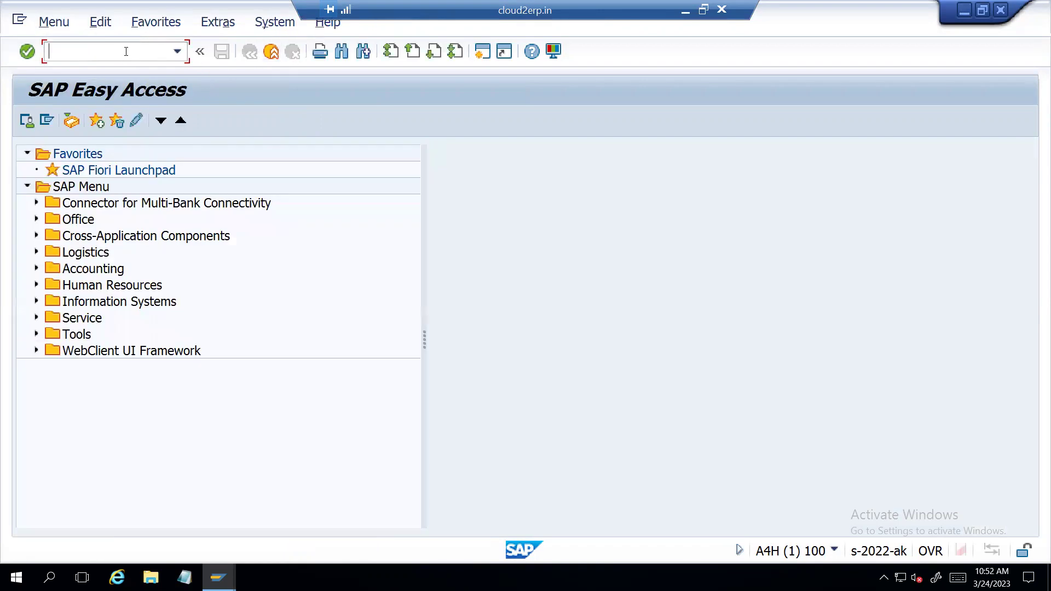
# Start a new WCOCO condition contract of type 0S01 Sales Rebate in A4H.
pyautogui.write('WCOCO')
pyautogui.press('Return')
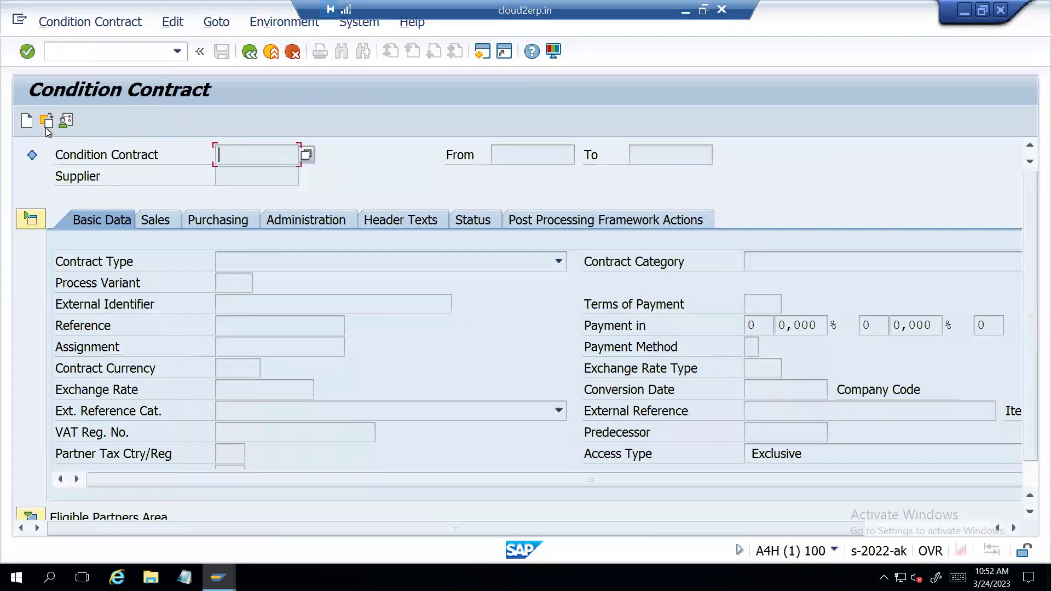
pyautogui.click(26, 128)
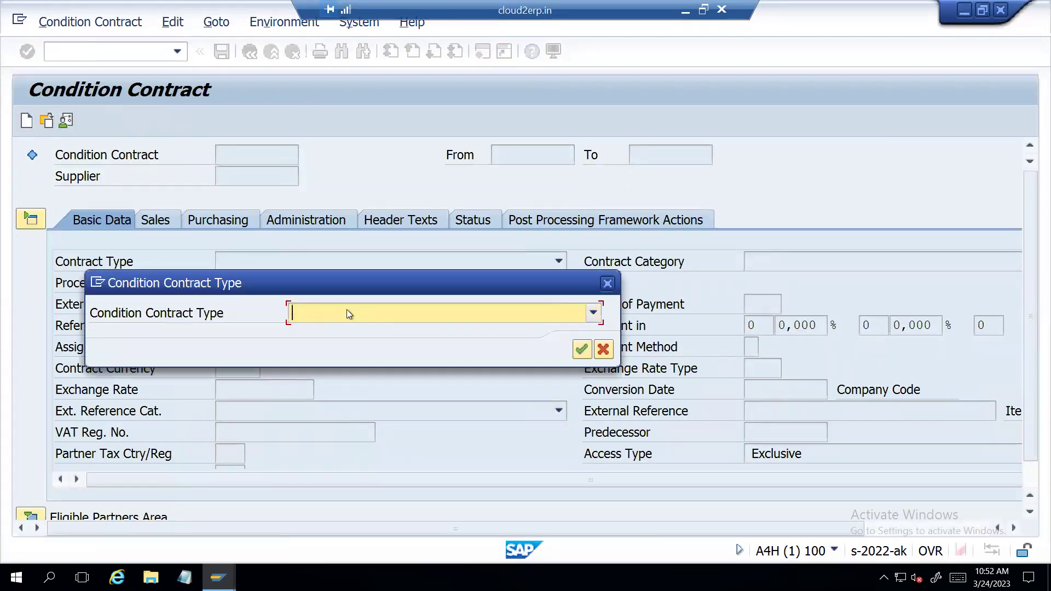
pyautogui.click(481, 311)
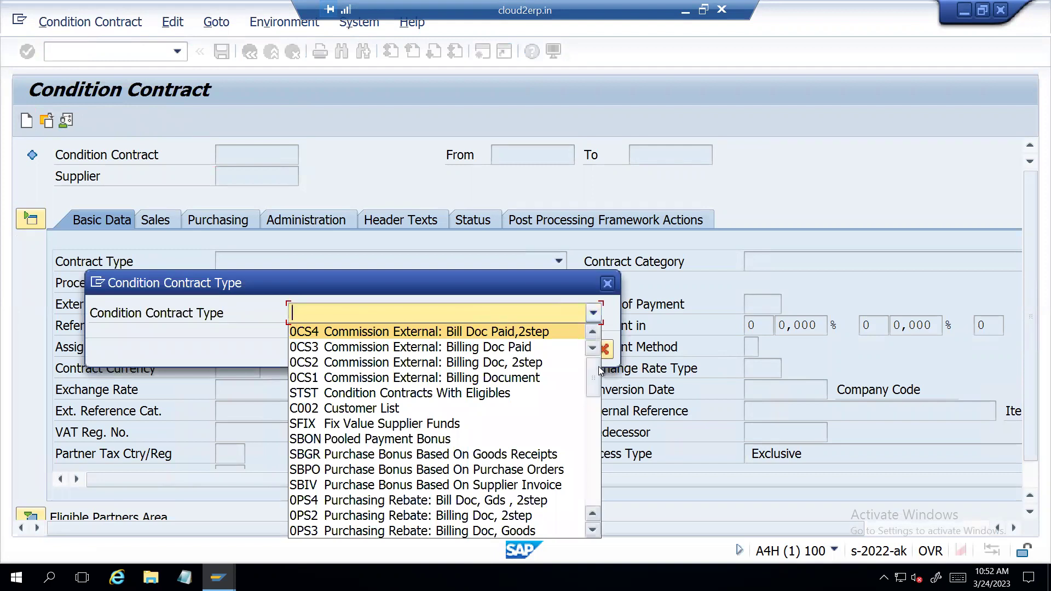
pyautogui.moveTo(599, 367); pyautogui.dragTo(599, 470)
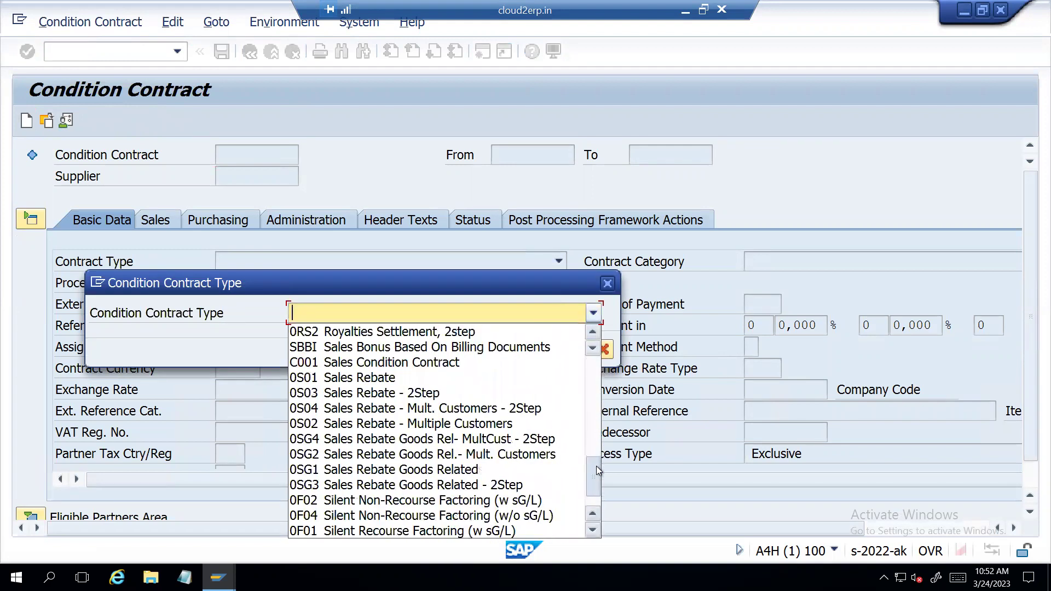
pyautogui.click(484, 382)
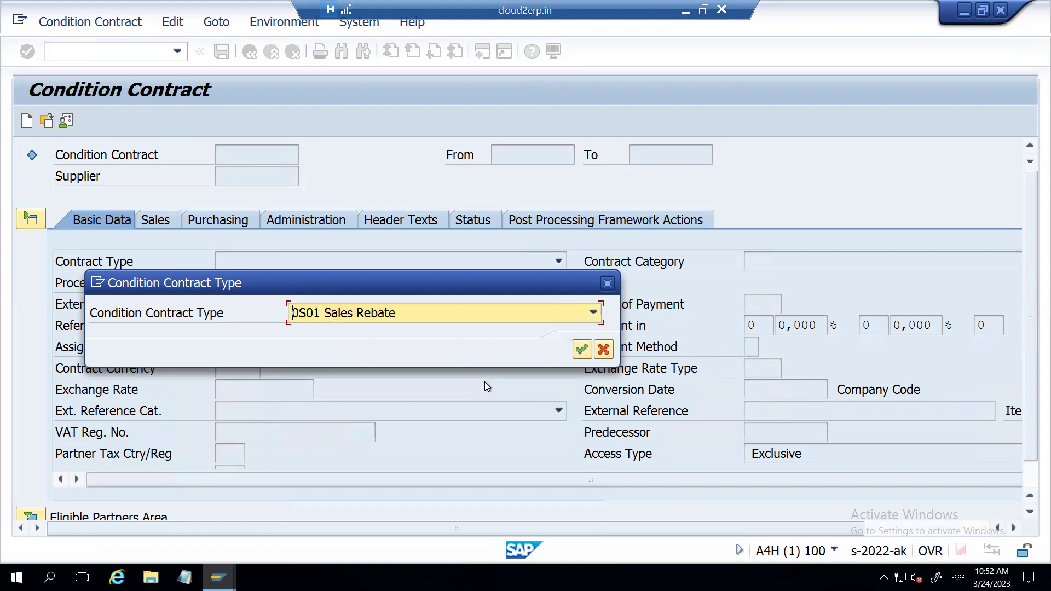
pyautogui.click(583, 354)
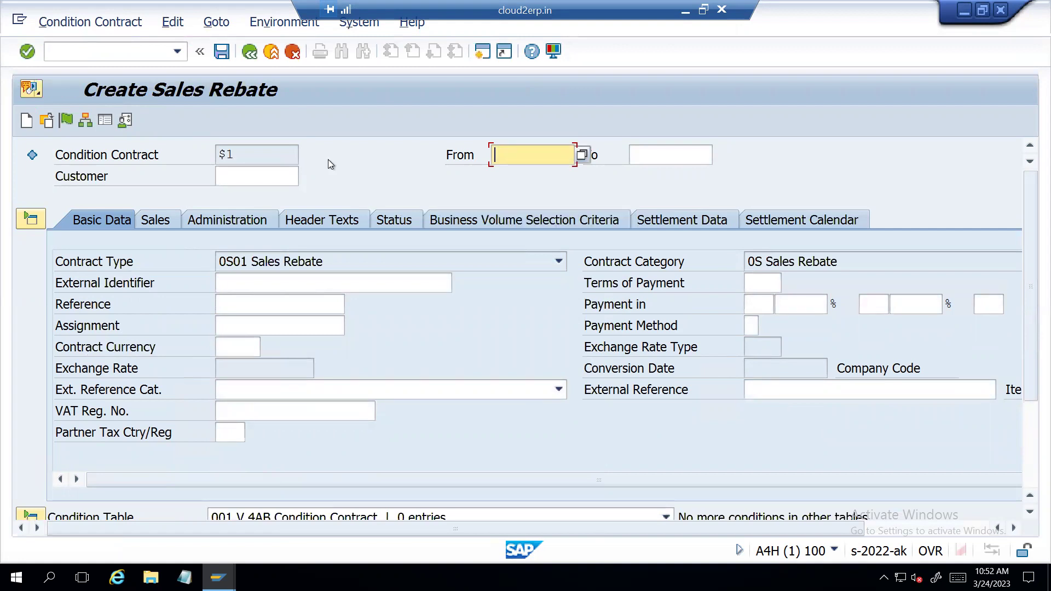
# Discard the unsaved sales rebate contract and minimize the remote session.
pyautogui.click(271, 52)
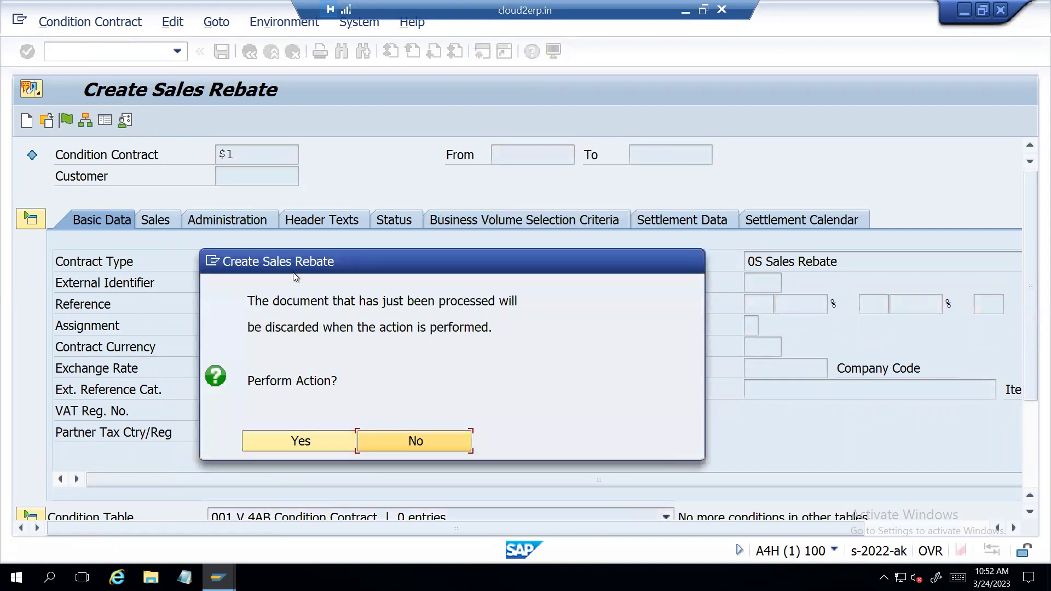
pyautogui.click(305, 439)
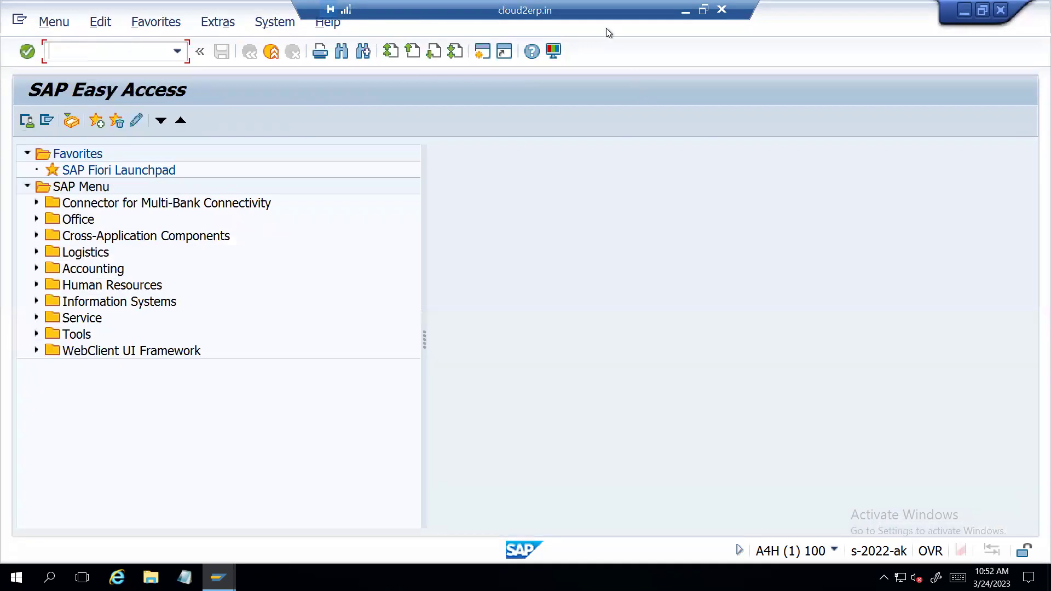
pyautogui.click(687, 11)
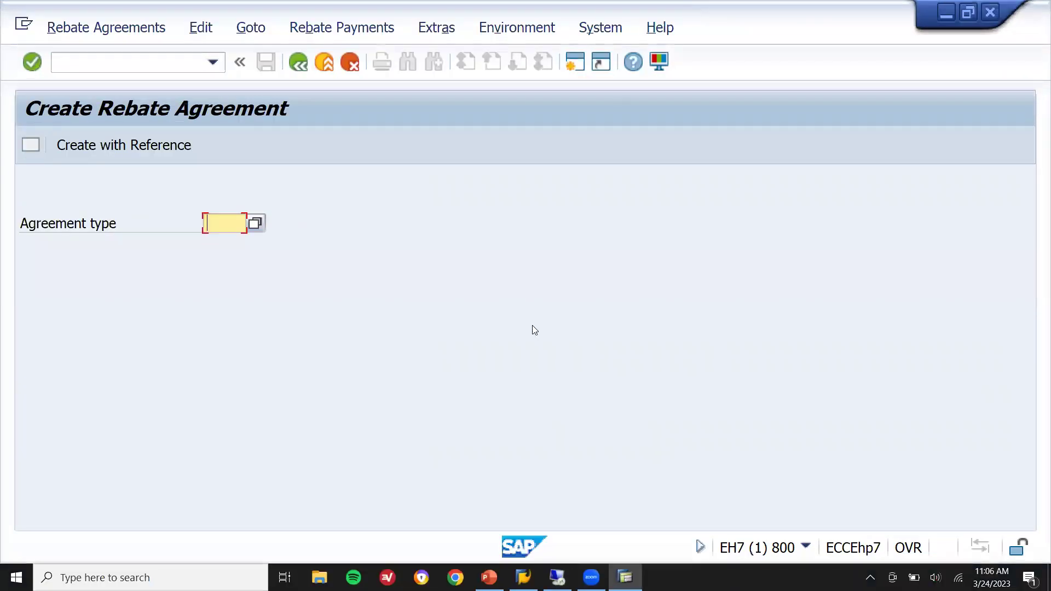
# Show slide 5, Difference no. 4, highlighting the FD32 in ECC bullet, then return to SAP.
pyautogui.click(489, 578)
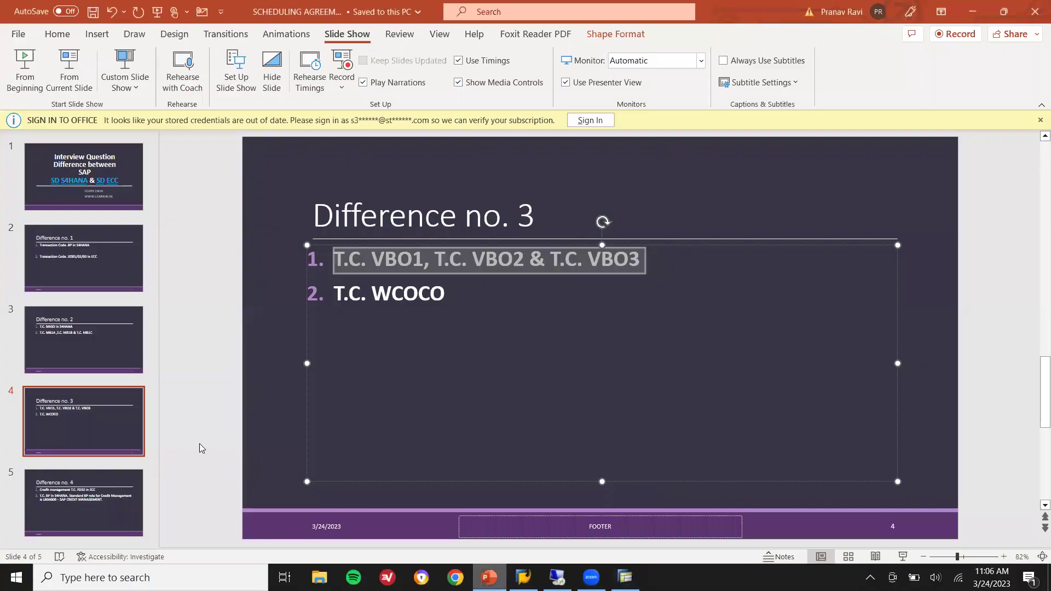
pyautogui.click(119, 481)
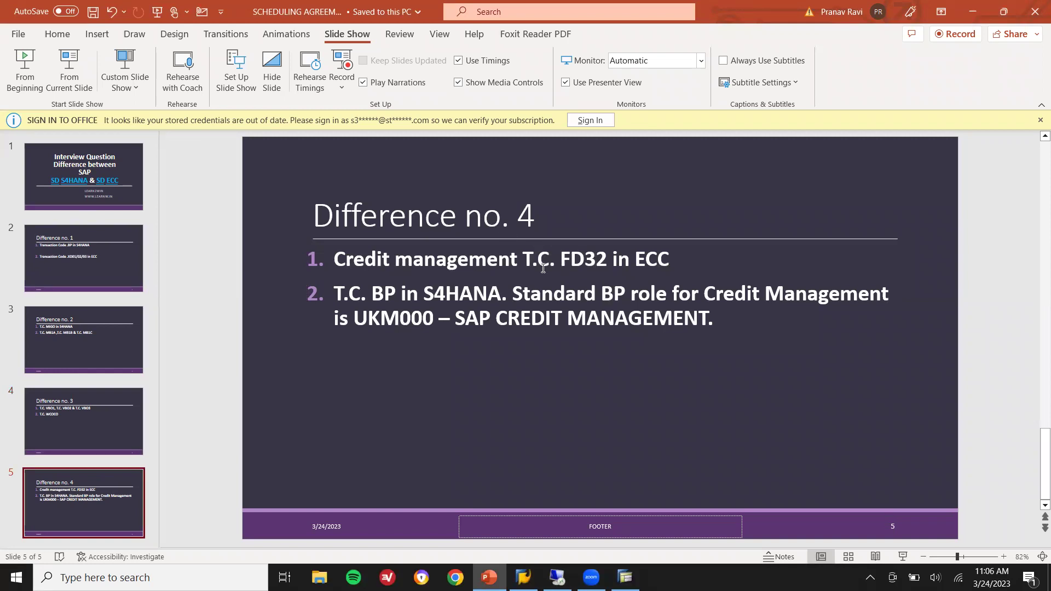
pyautogui.moveTo(343, 263); pyautogui.dragTo(645, 247)
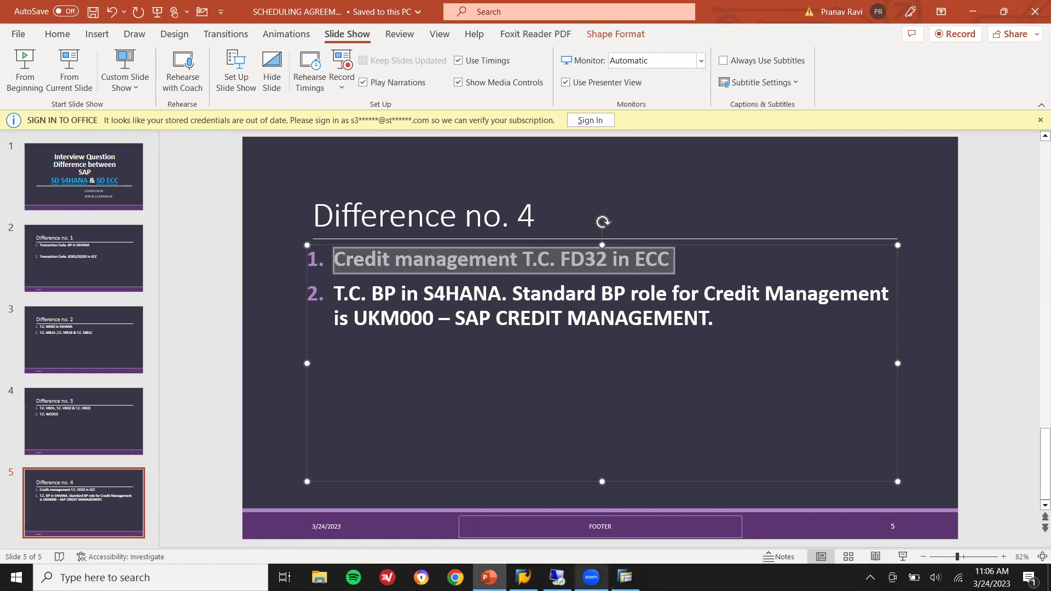
pyautogui.click(625, 578)
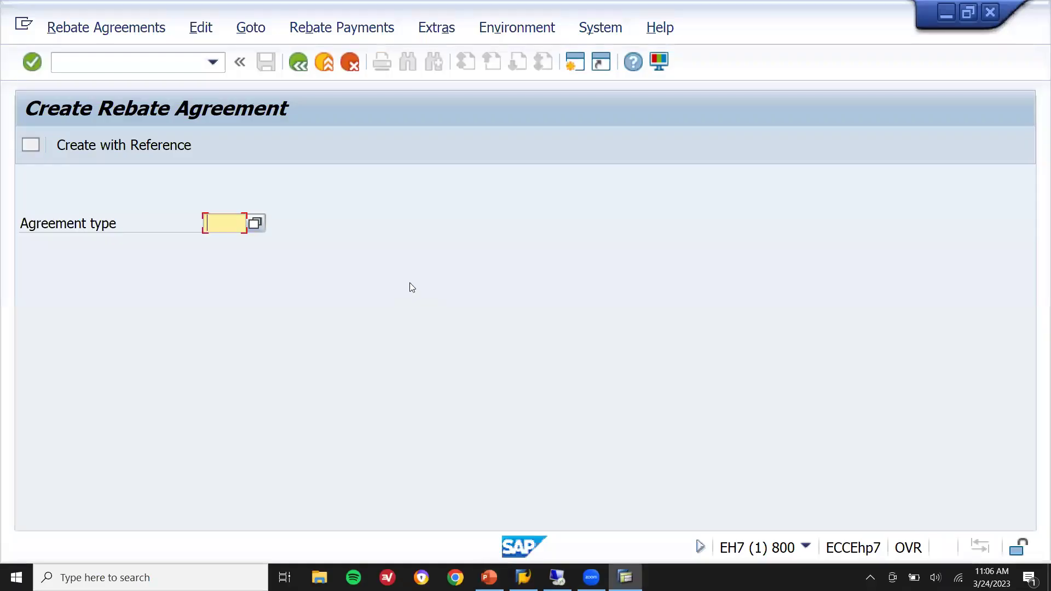
# Run FD32 from Easy Access in ECC (EH7), then switch to the S/4HANA (A4H) remote session.
pyautogui.press('F3')
pyautogui.write('FD32')
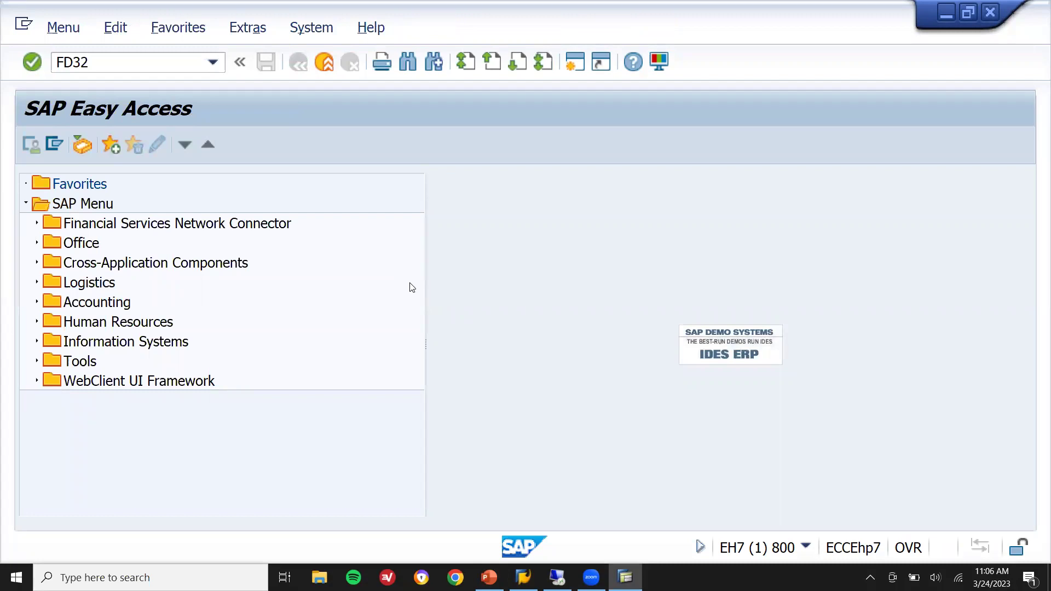
pyautogui.press('Return')
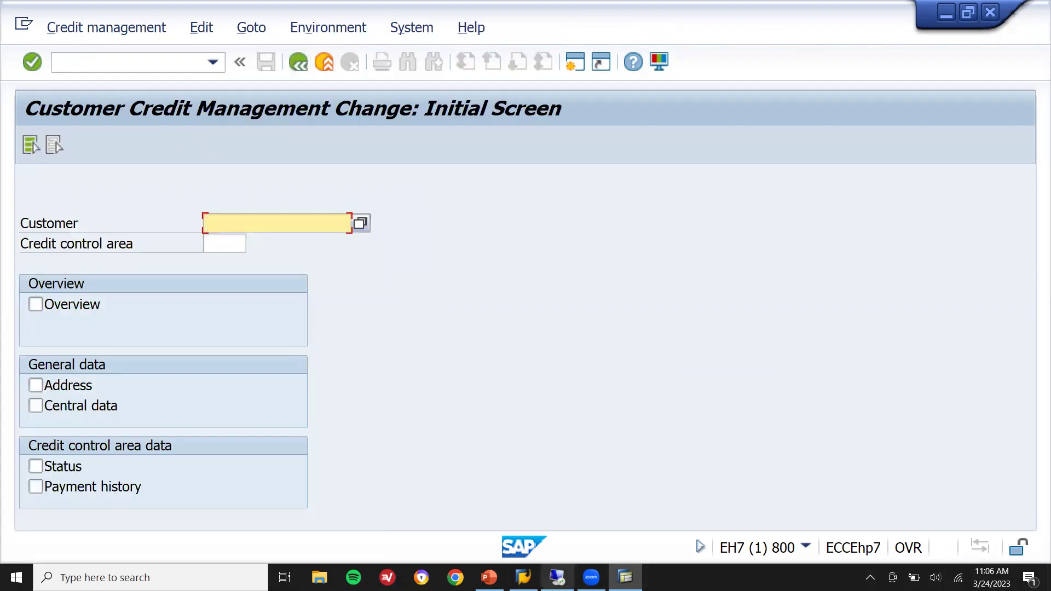
pyautogui.click(570, 540)
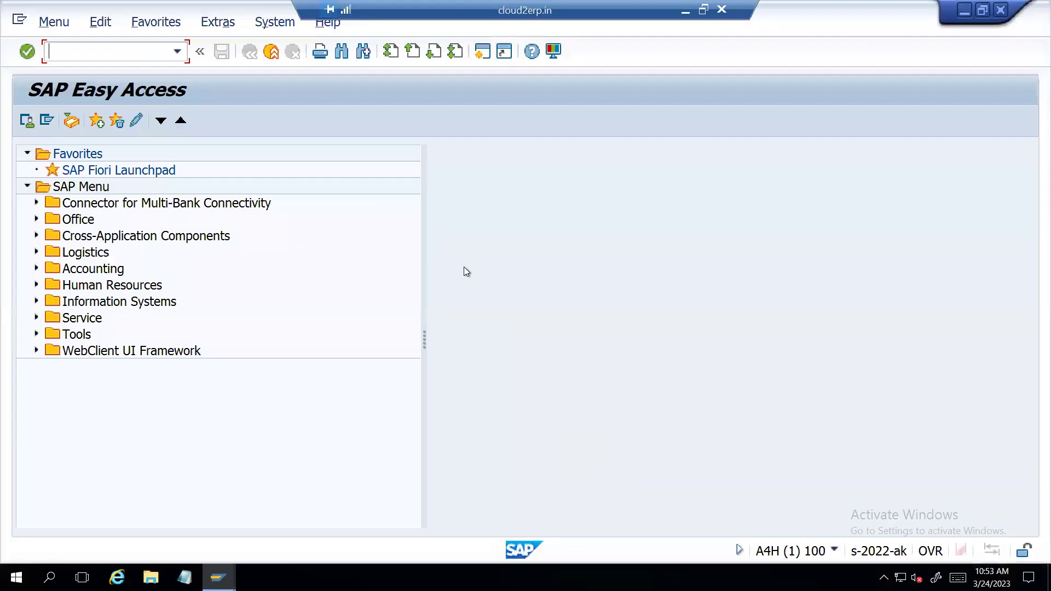
# Try FD32 in S/4HANA and dismiss the message that it is unavailable.
pyautogui.write('FD32')
pyautogui.press('Return')
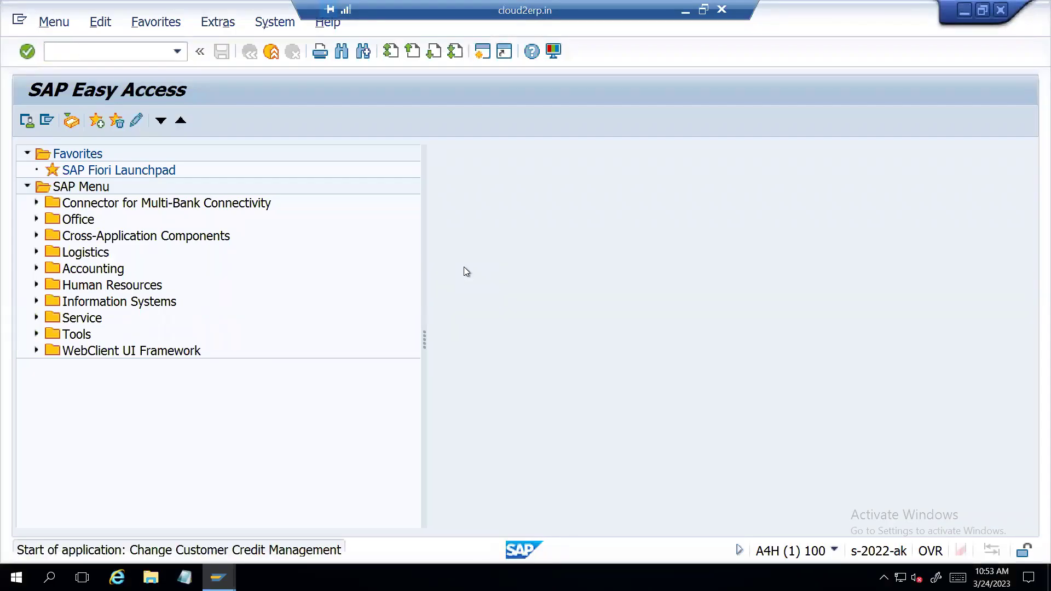
pyautogui.press('Return')
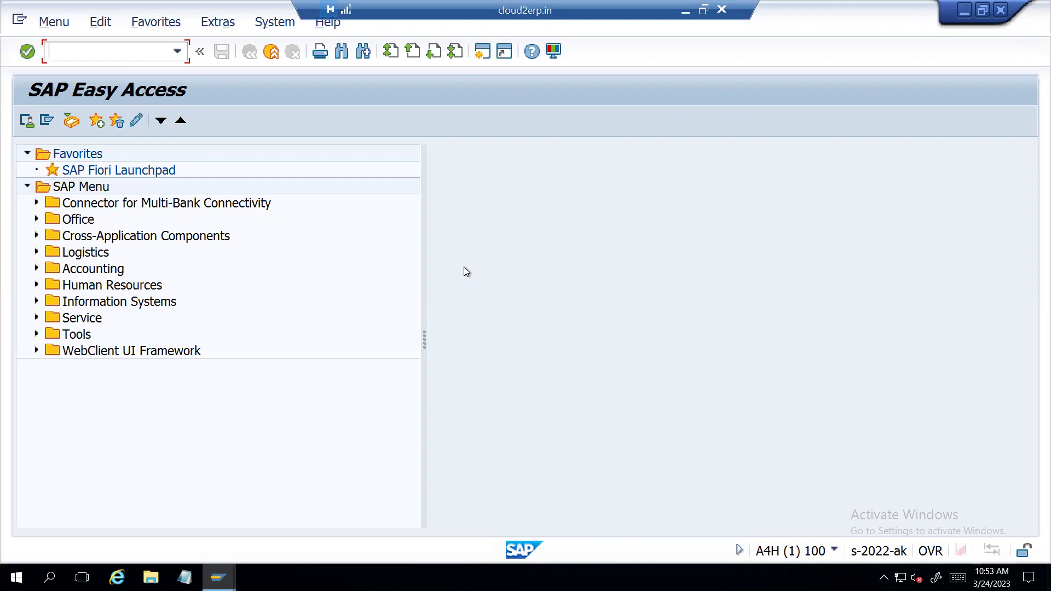
# In transaction BP, search by a remembered customer number and open the found partner.
pyautogui.write('BP')
pyautogui.press('Return')
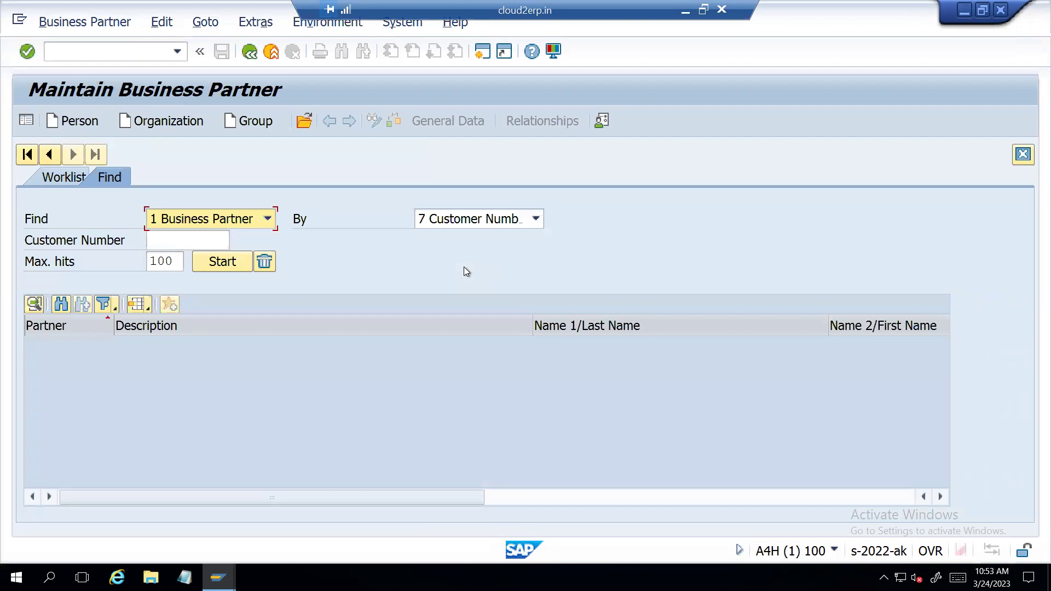
pyautogui.click(195, 240)
pyautogui.press('Down')
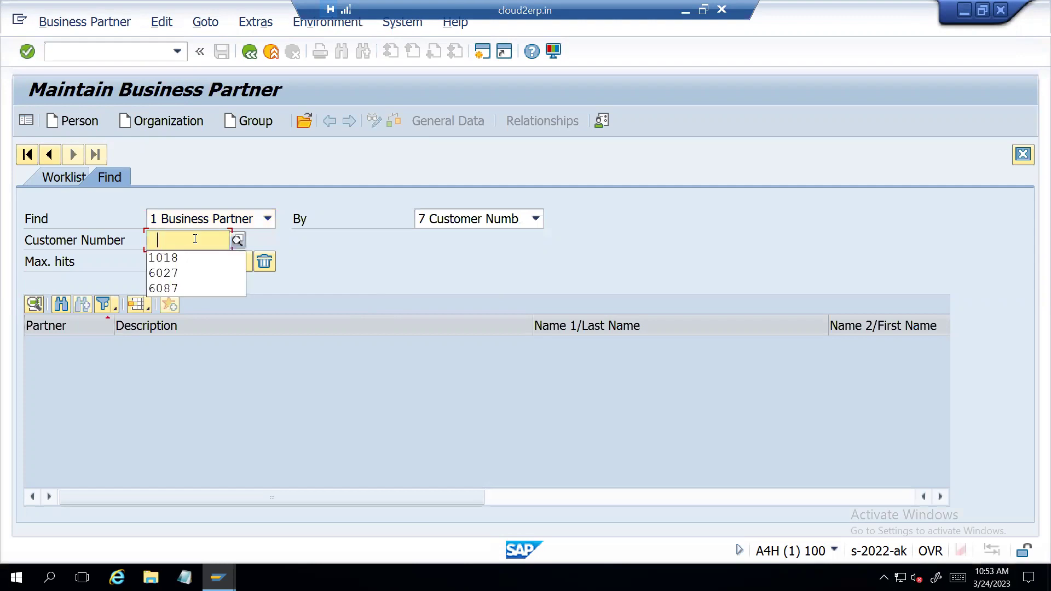
pyautogui.press('Down')
pyautogui.press('Return')
pyautogui.press('Return')
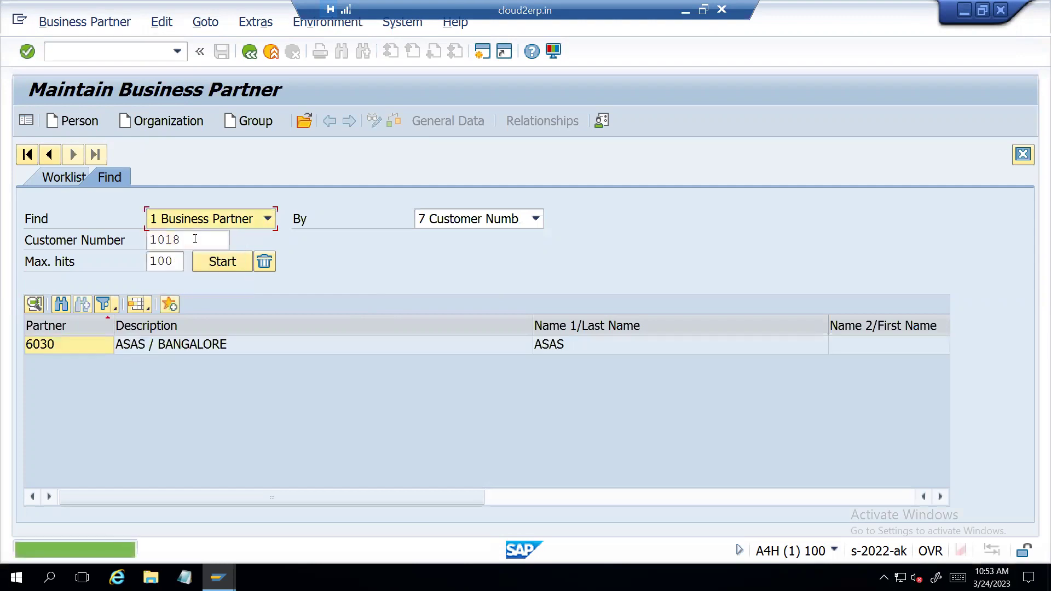
pyautogui.doubleClick(209, 346)
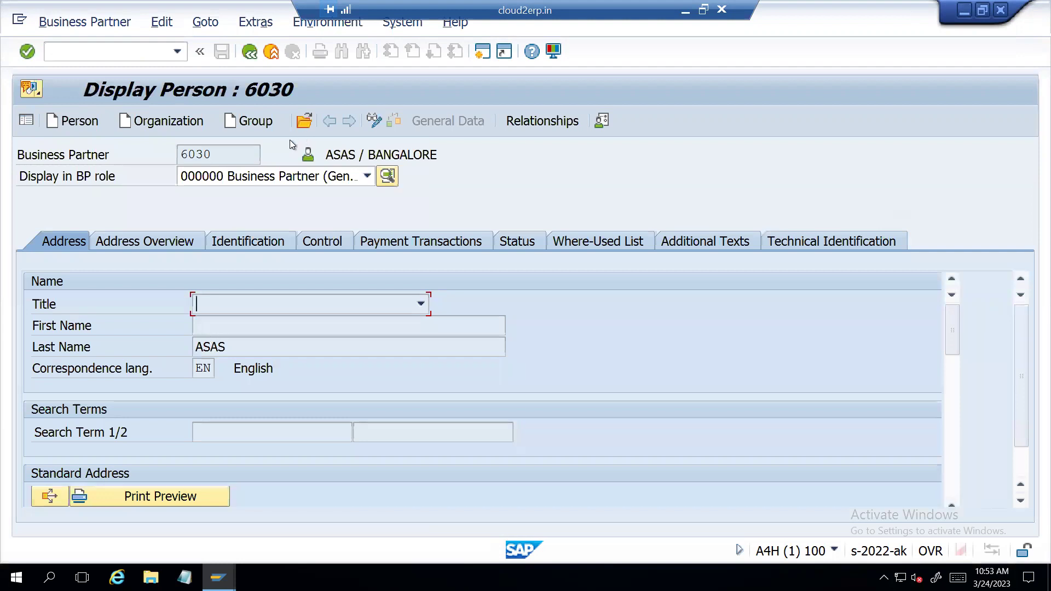
# Switch the business partner to change mode and apply the Collections Management role.
pyautogui.click(374, 122)
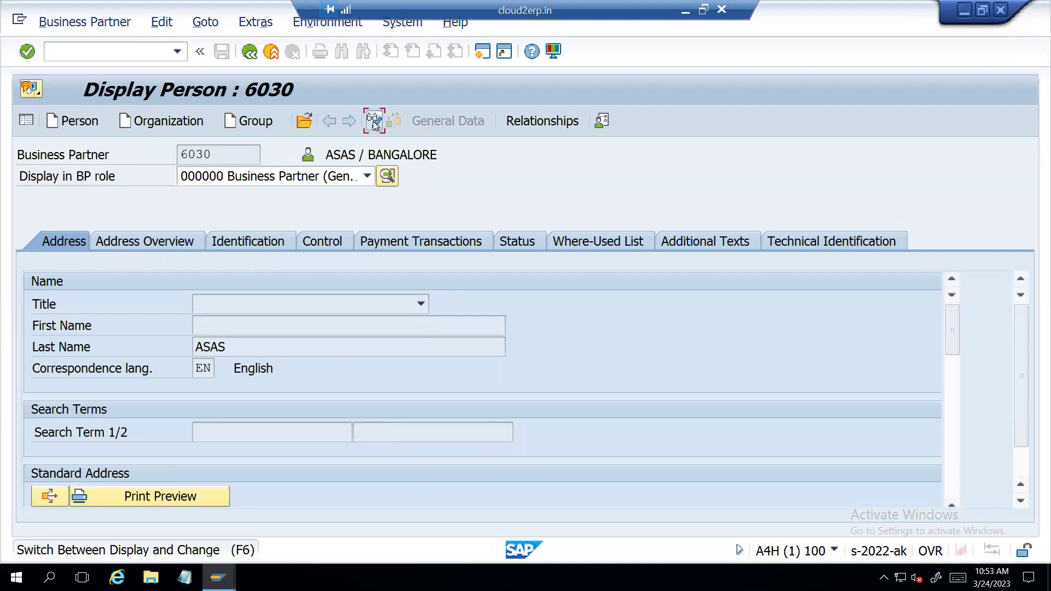
pyautogui.click(323, 179)
pyautogui.press('Down')
pyautogui.press('Down')
pyautogui.press('Down')
pyautogui.press('Down')
pyautogui.press('Down')
pyautogui.press('Down')
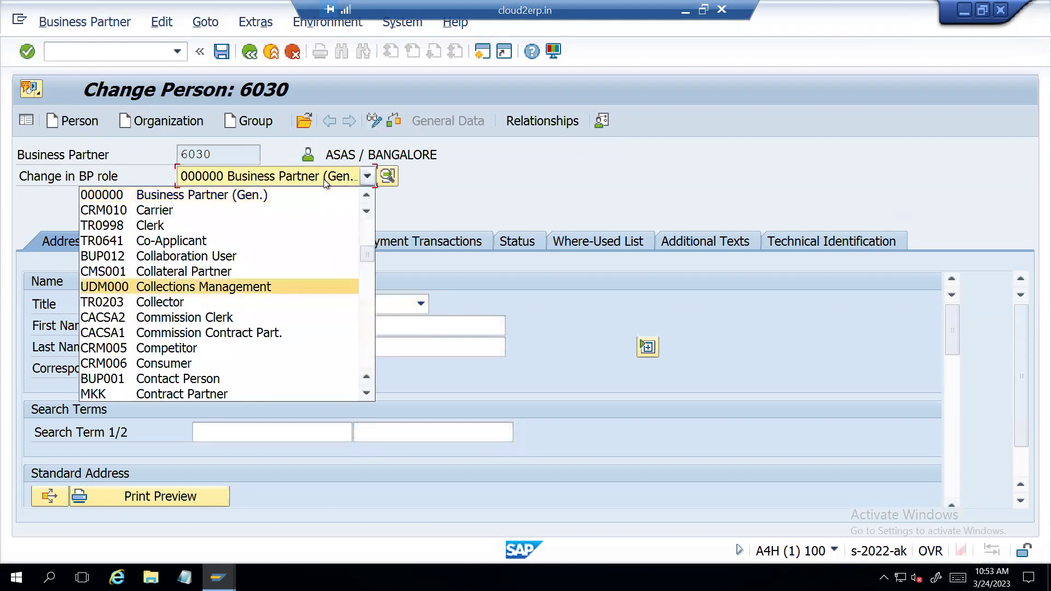
pyautogui.press('Return')
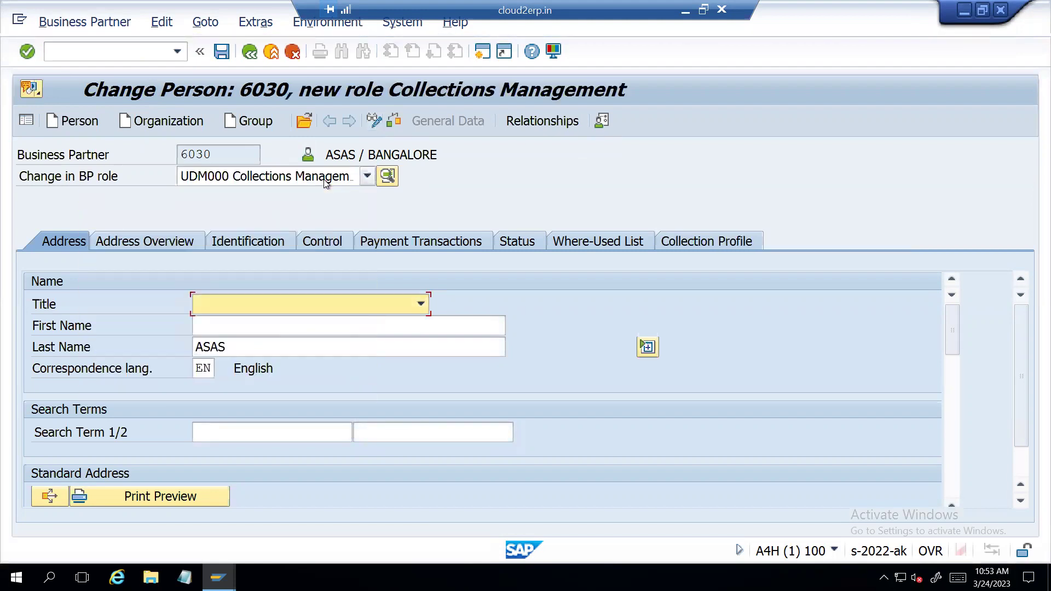
# Choose the UKM000 SAP Credit Management role and confirm saving the changes with Yes.
pyautogui.click(324, 179)
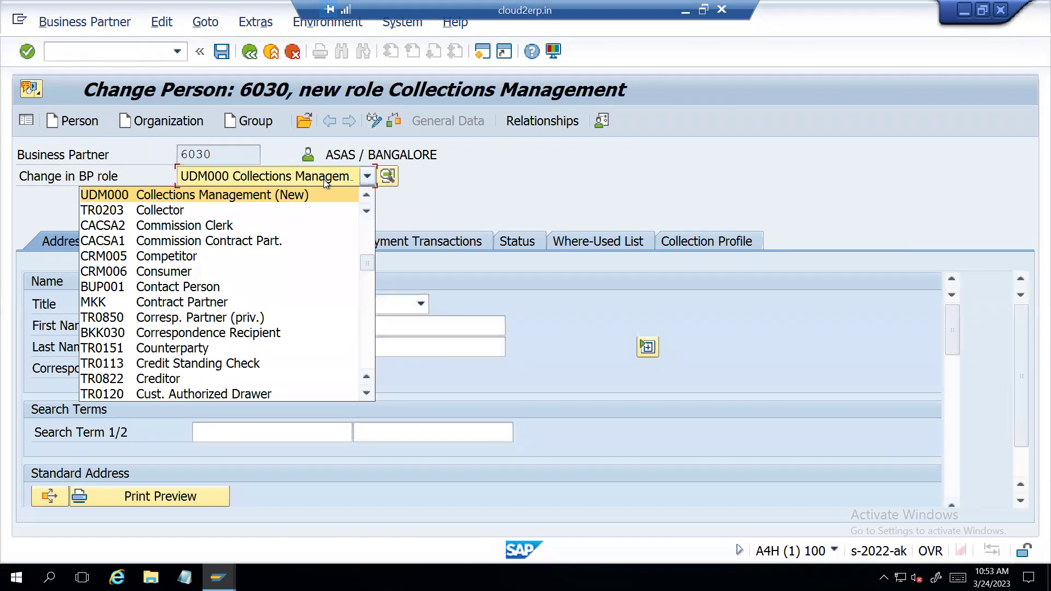
pyautogui.press('Down')
pyautogui.press('Down')
pyautogui.press('Down')
pyautogui.press('Down')
pyautogui.press('Down')
pyautogui.press('Down')
pyautogui.press('Down')
pyautogui.press('Down')
pyautogui.press('Down')
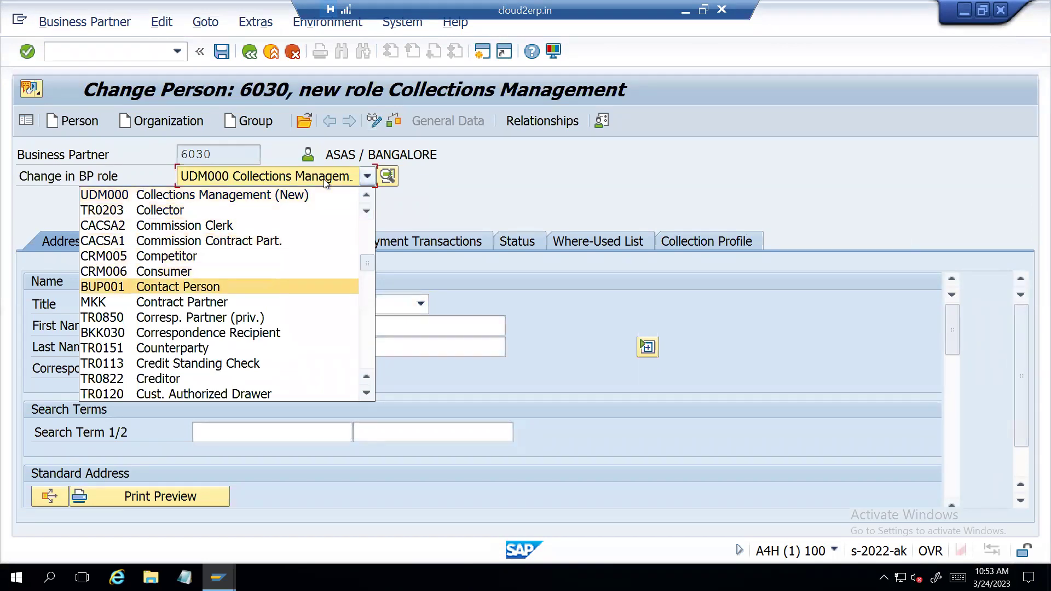
pyautogui.press('Down')
pyautogui.press('Down')
pyautogui.press('Down')
pyautogui.press('Down')
pyautogui.press('Down')
pyautogui.press('Down')
pyautogui.press('Down')
pyautogui.press('Down')
pyautogui.press('Down')
pyautogui.press('Down')
pyautogui.press('Down')
pyautogui.press('Down')
pyautogui.press('Down')
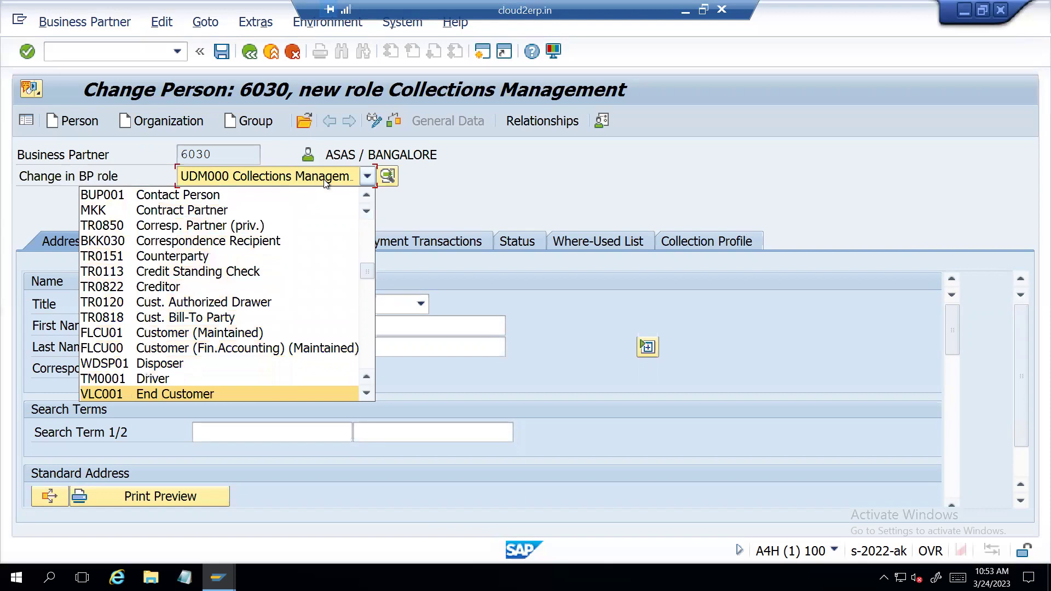
pyautogui.press('s')
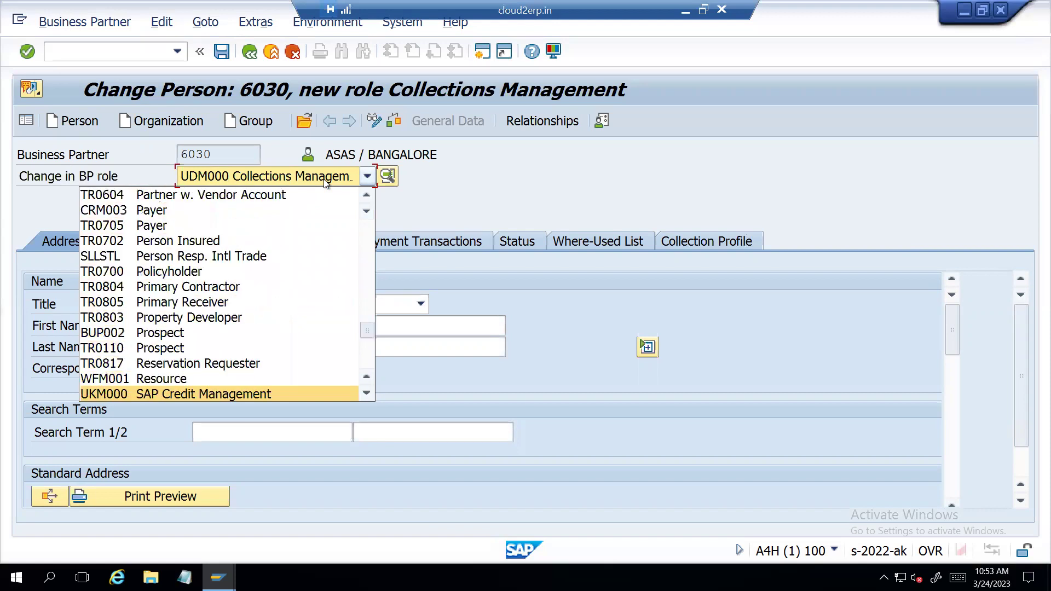
pyautogui.click(206, 396)
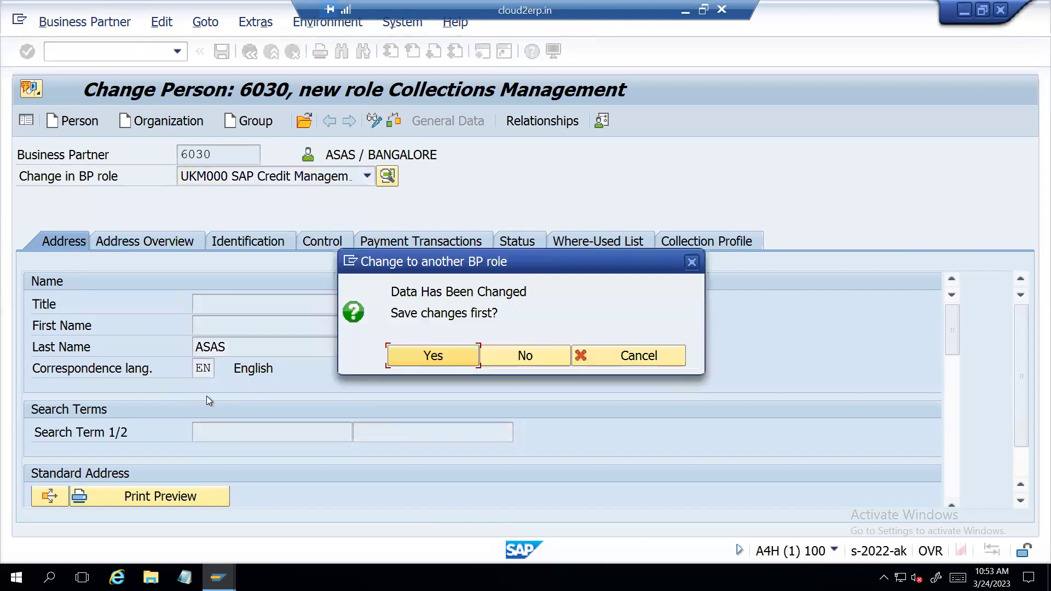
pyautogui.click(392, 357)
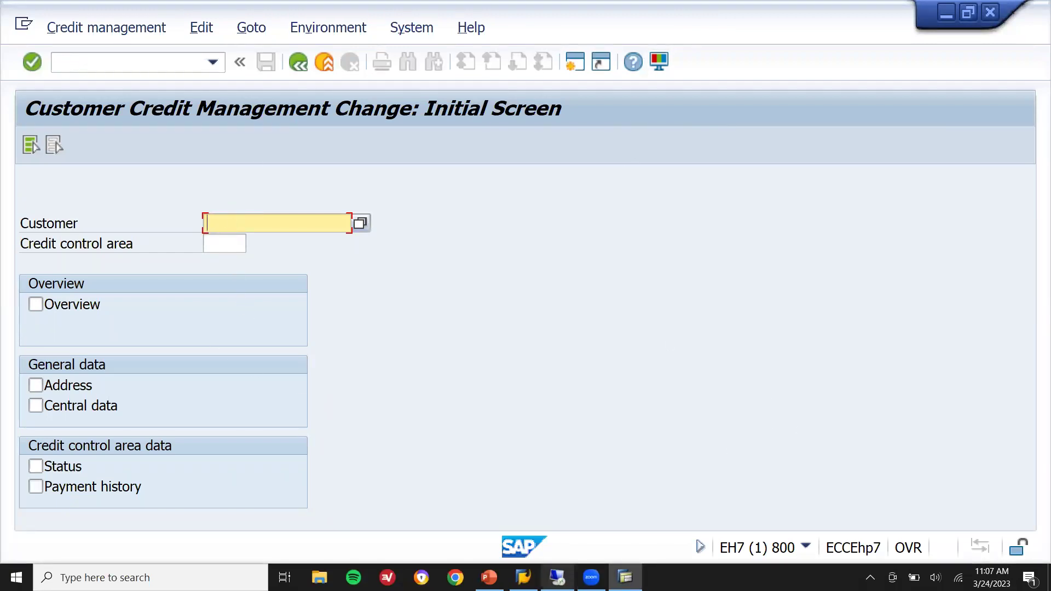
# Return to PowerPoint and highlight FD32 on slide 5, Difference no. 4.
pyautogui.click(489, 578)
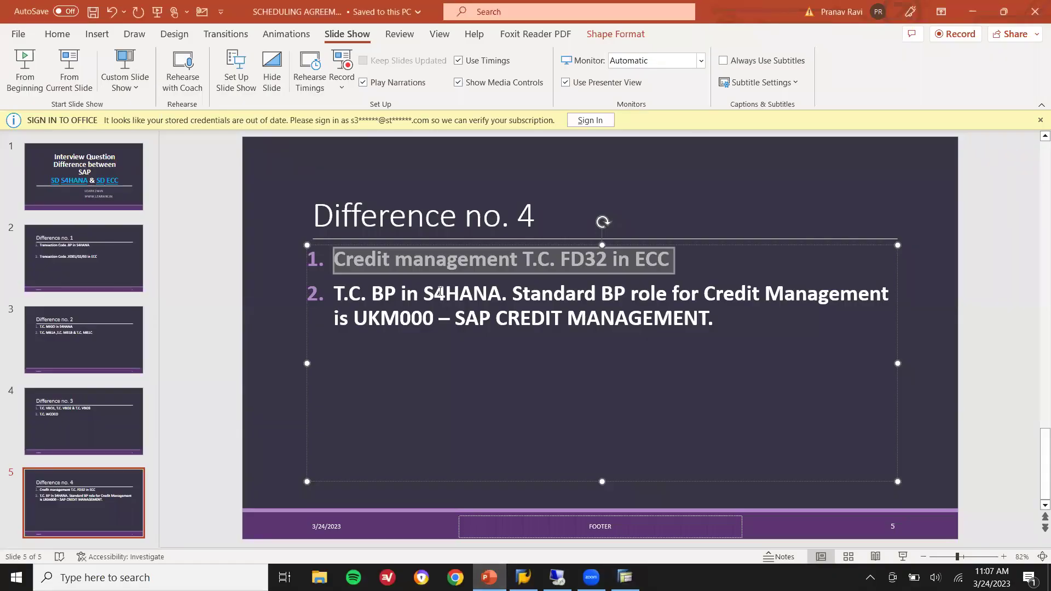
pyautogui.doubleClick(587, 261)
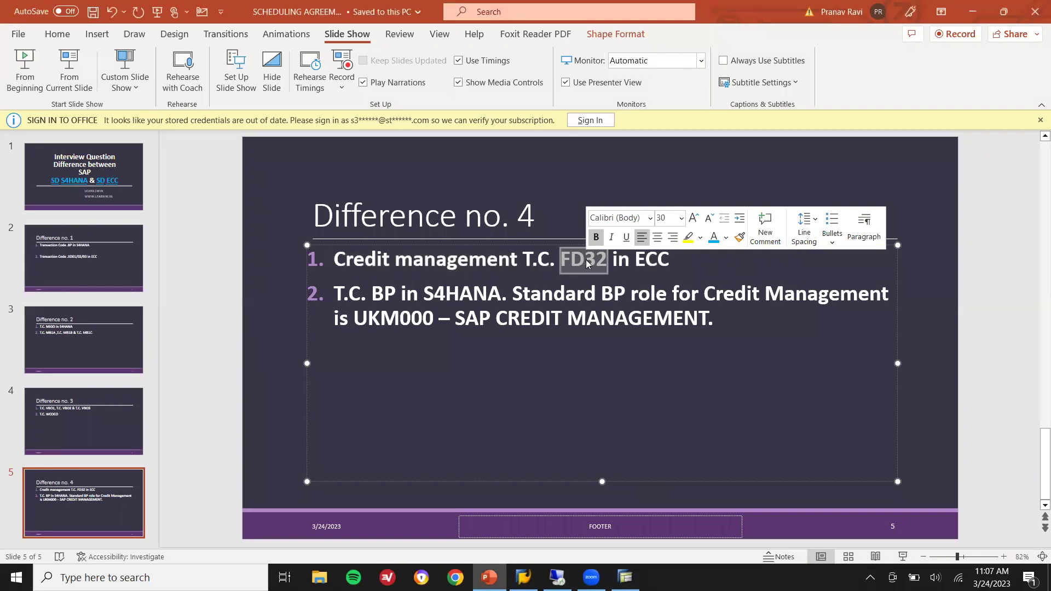
pyautogui.click(83, 524)
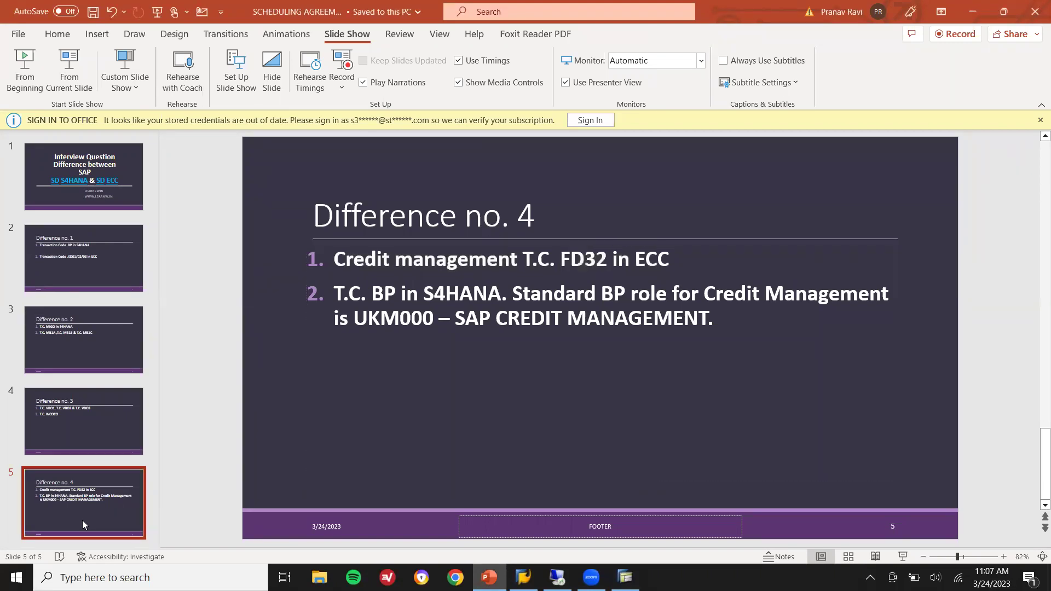